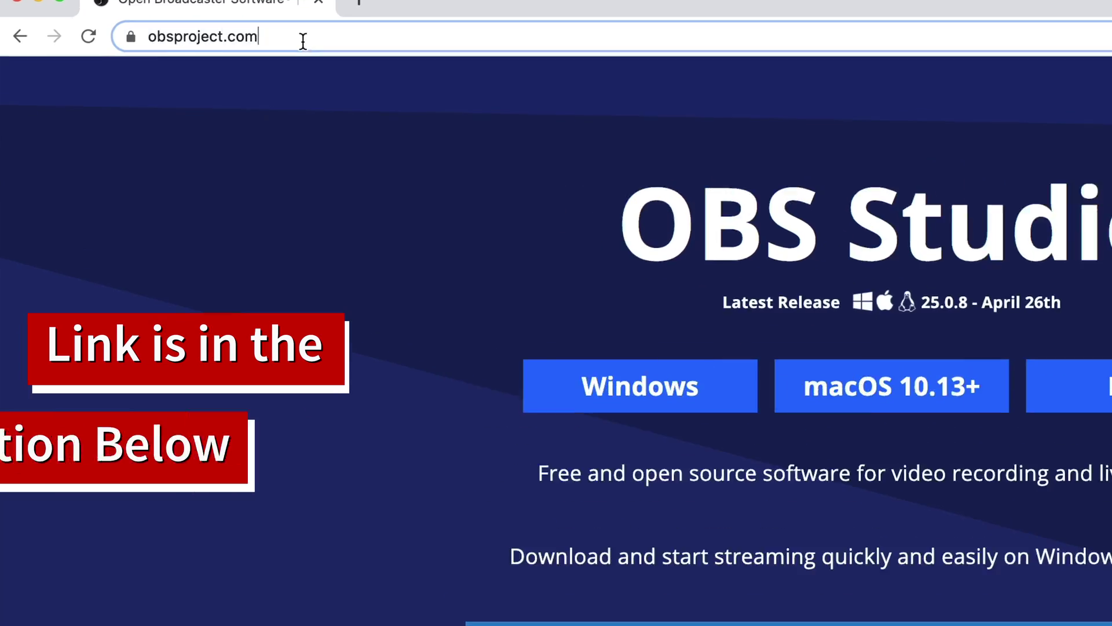
# Step: Select the obsproject.com address in Chrome's address bar, leaving the download page for OBS Studio
pyautogui.click(190, 37)
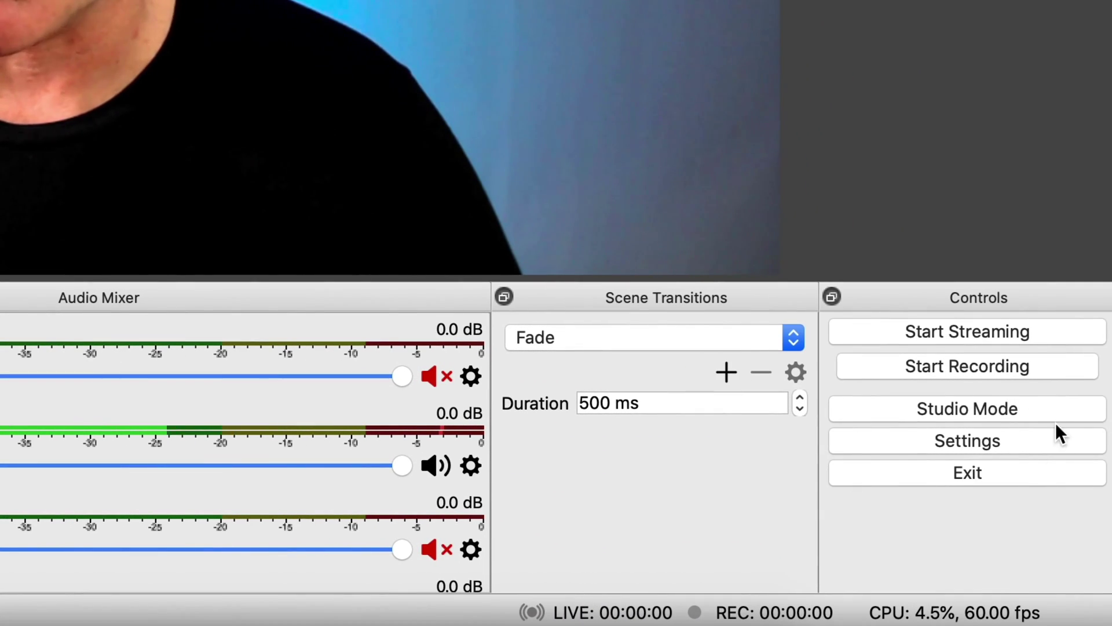
# Step: Turn on Studio Mode and load Main Plain, then Lower Third Socials Static, into Preview
pyautogui.click(932, 411)
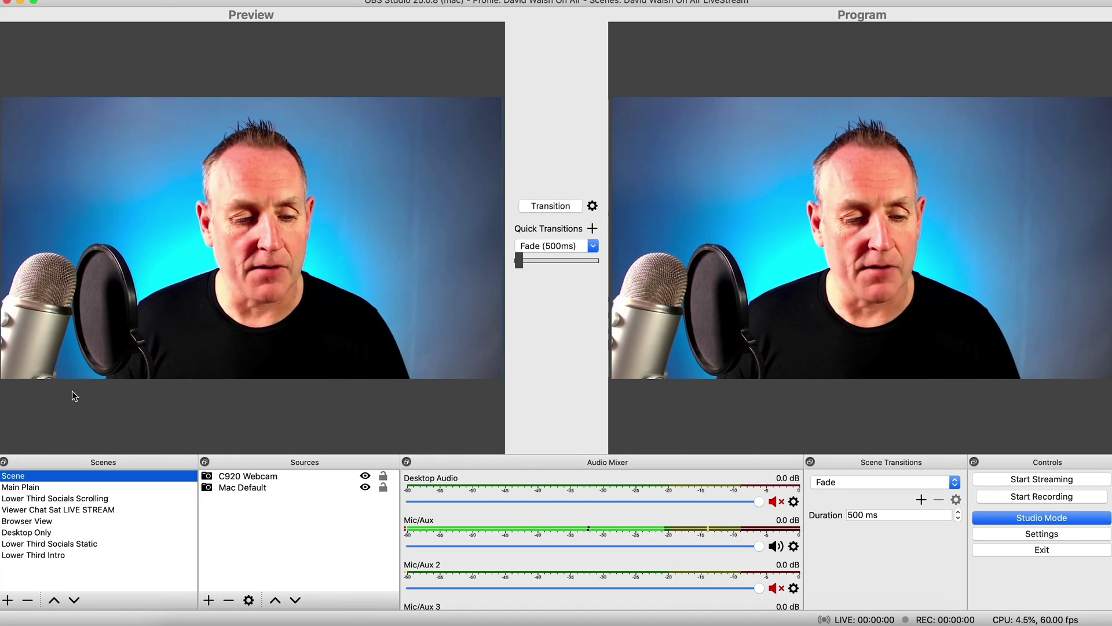
pyautogui.click(24, 488)
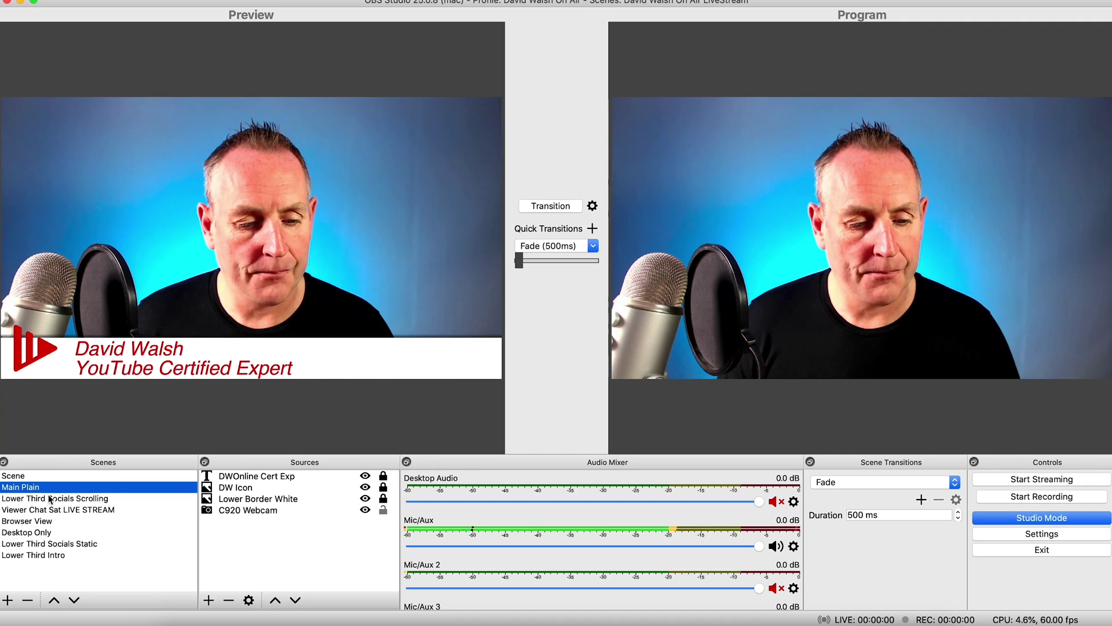
pyautogui.click(41, 544)
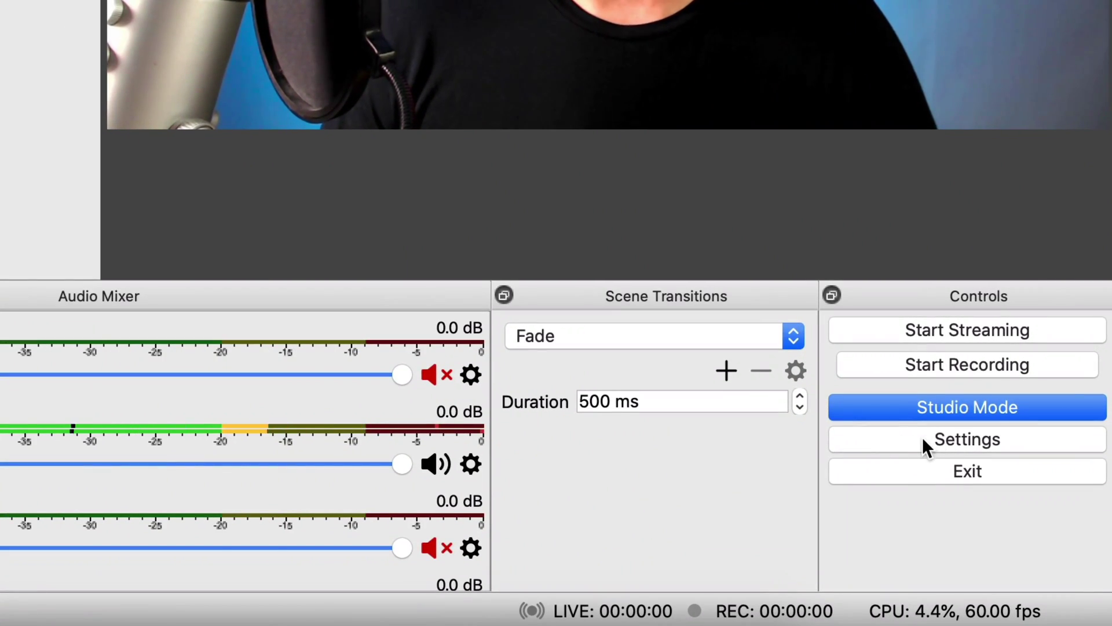
# Step: Open Settings, confirm the Stream page uses YouTube with a stream key, then view Output
pyautogui.click(922, 441)
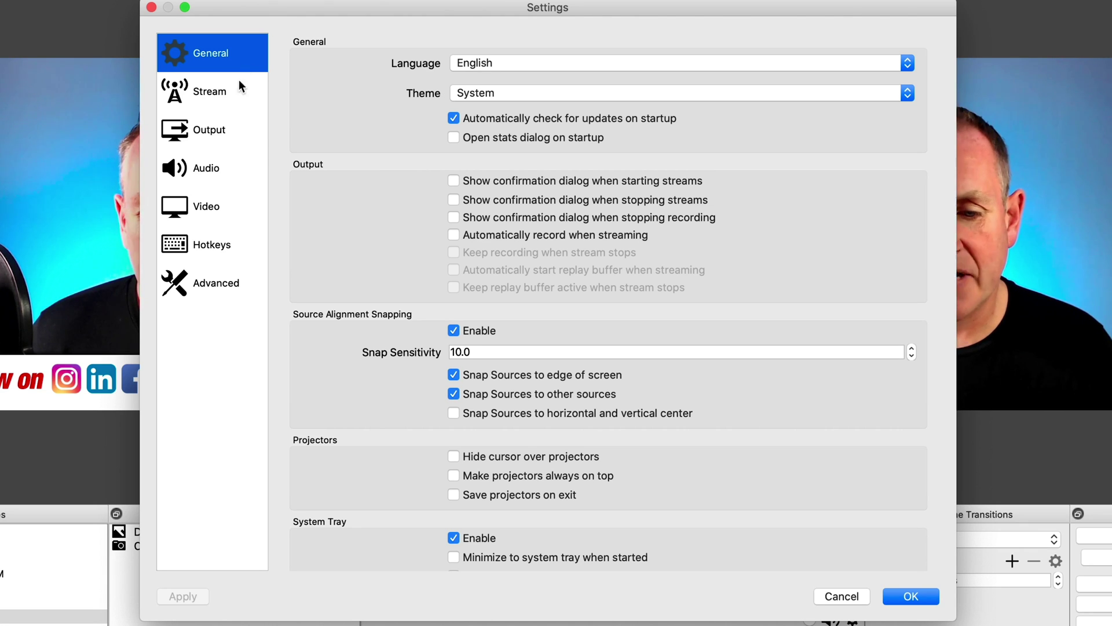
pyautogui.click(214, 92)
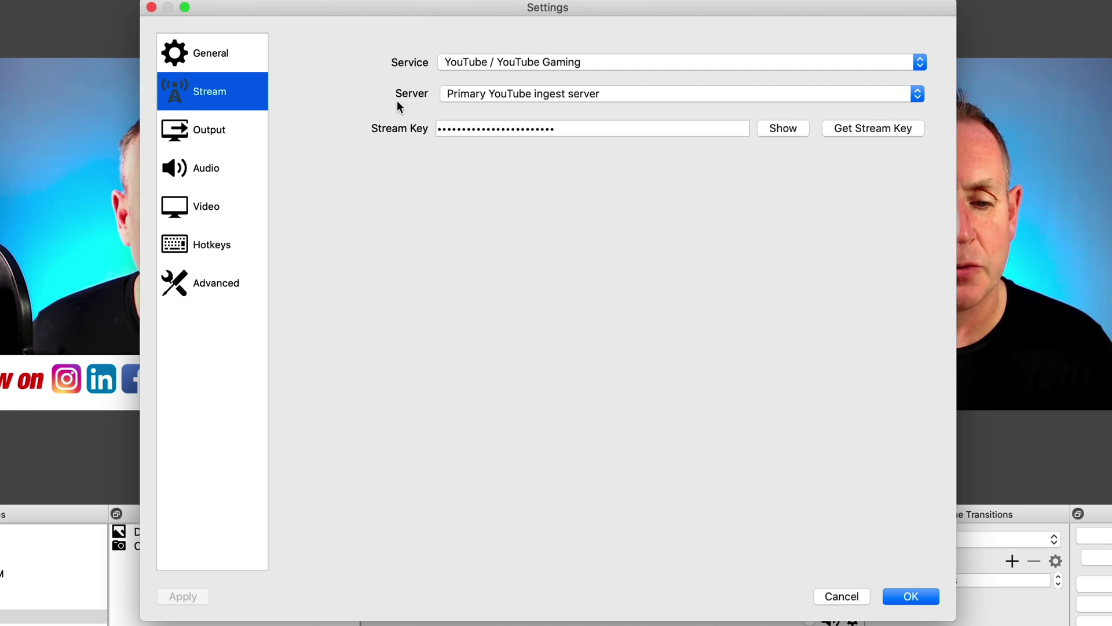
pyautogui.click(204, 133)
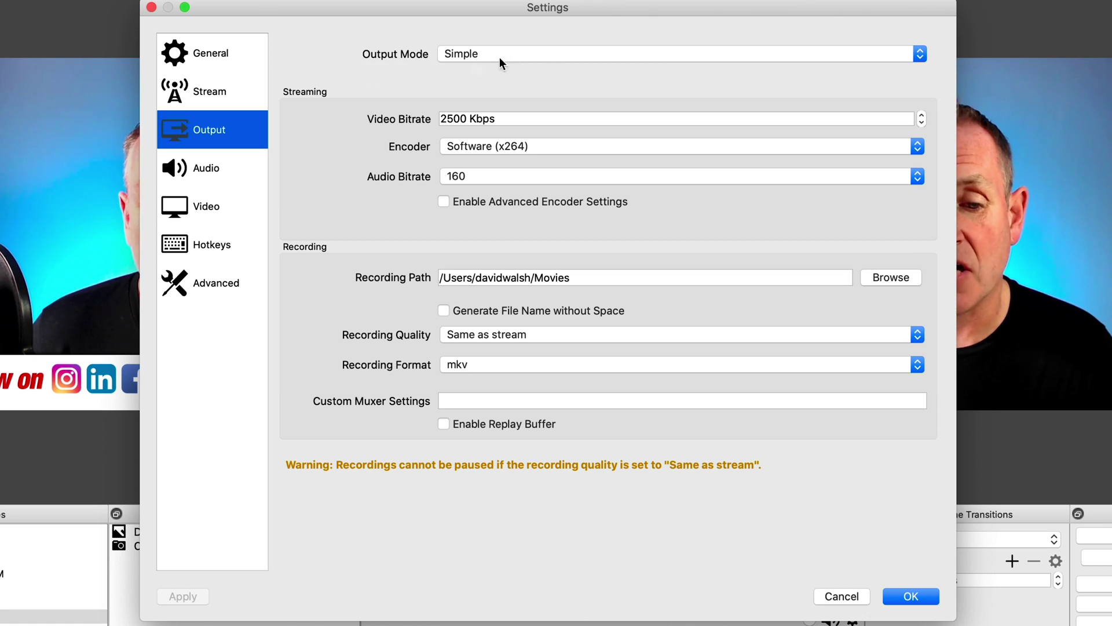
# Step: Switch Output Mode to Advanced and rescale the streaming output to 1920x1080
pyautogui.click(478, 54)
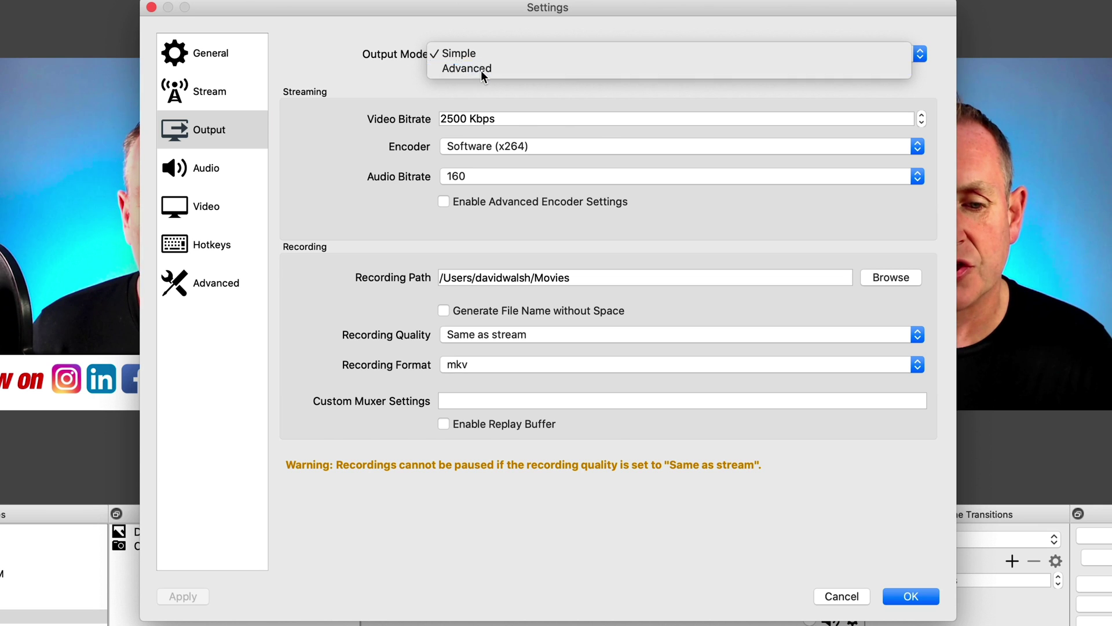
pyautogui.click(481, 70)
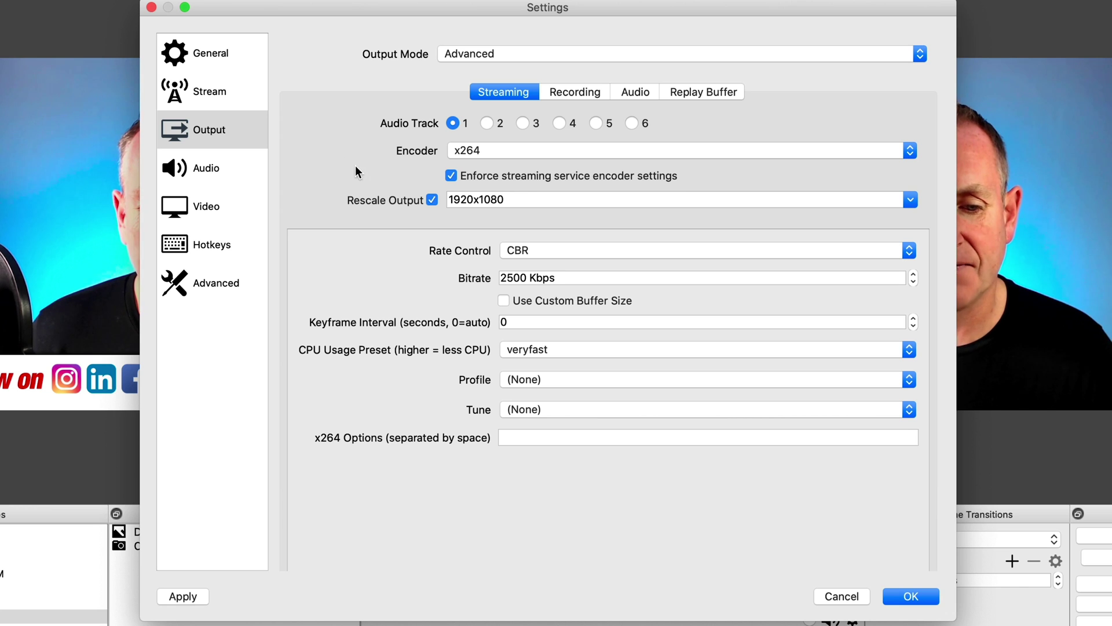
pyautogui.scroll(-1, 436, 204)
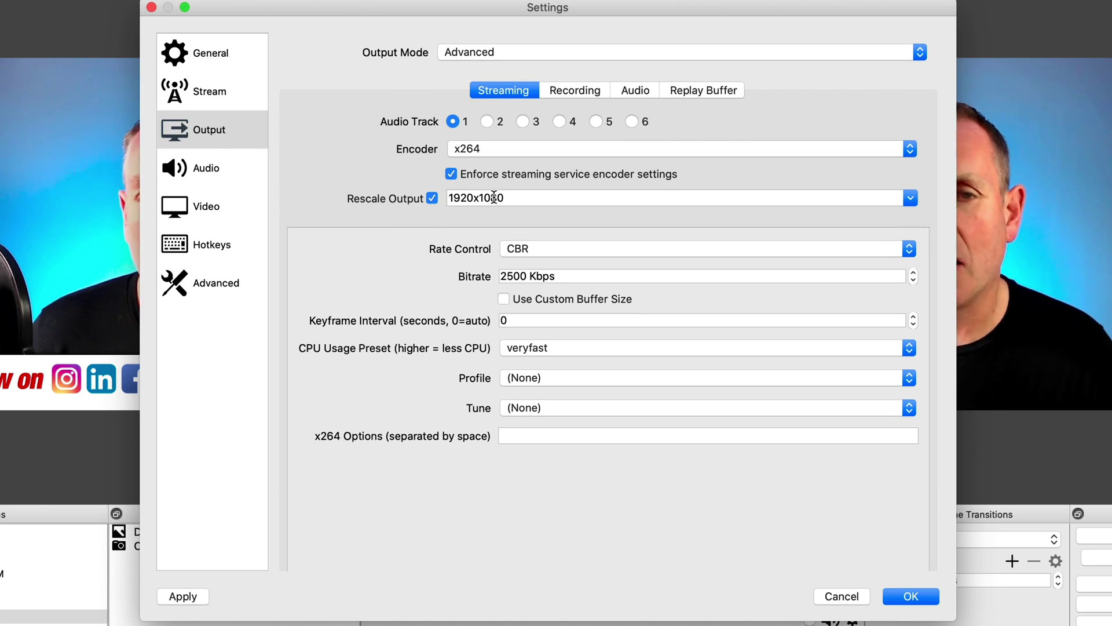
pyautogui.click(522, 199)
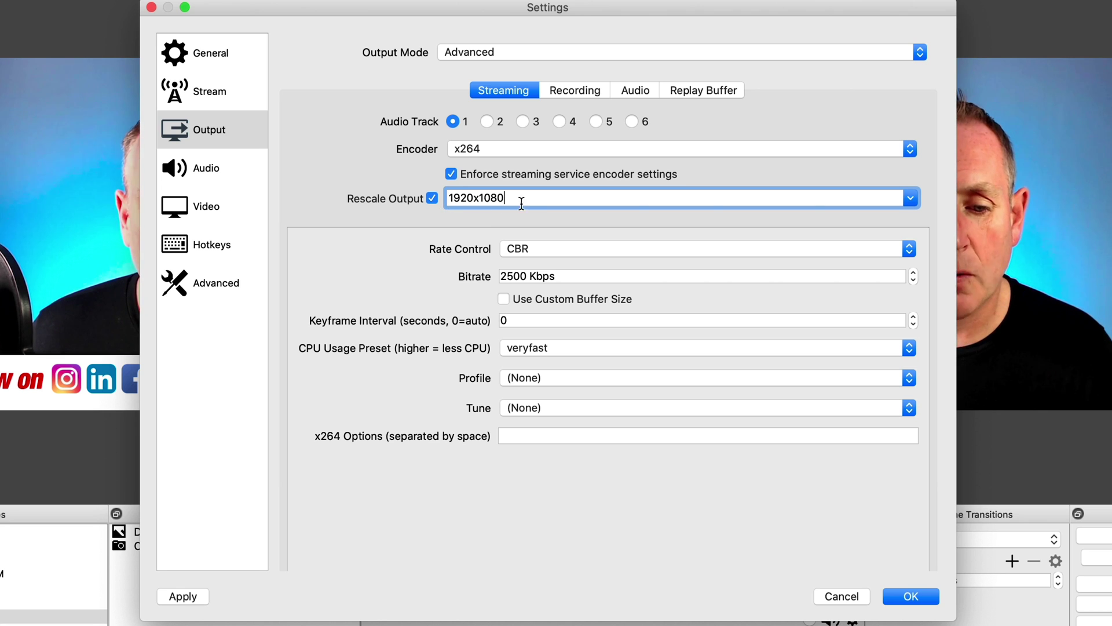
pyautogui.click(912, 199)
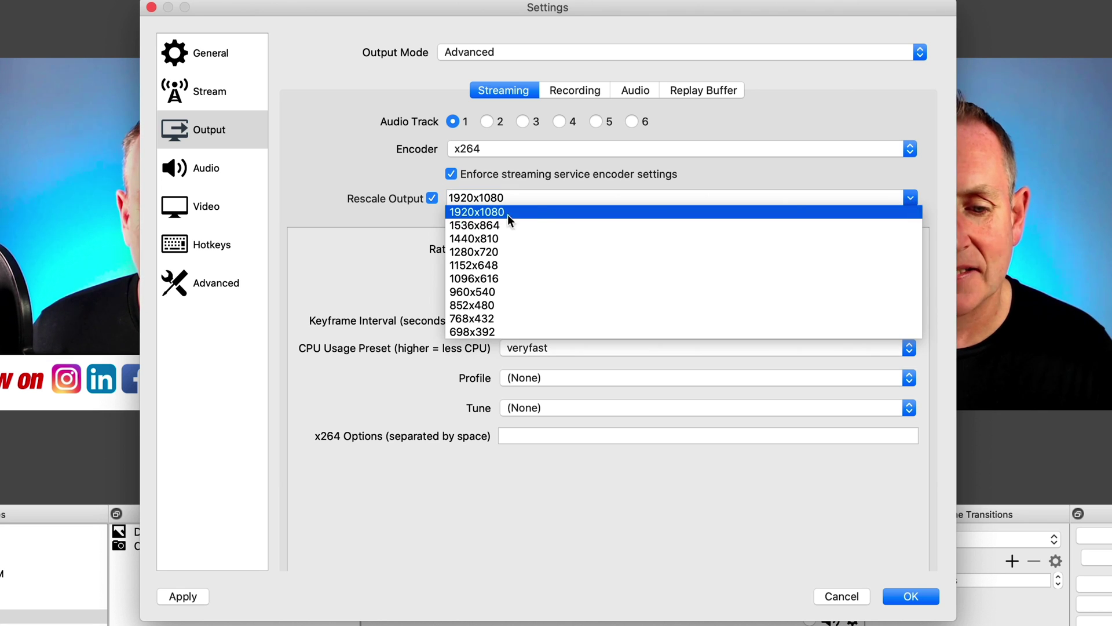
pyautogui.click(474, 211)
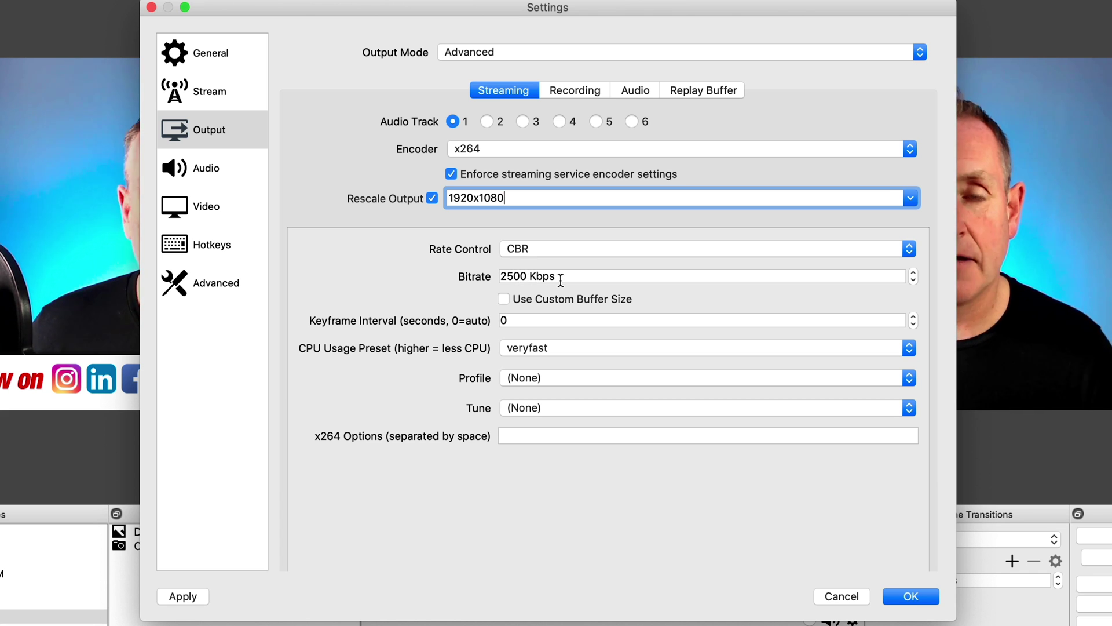
# Step: Raise the streaming bitrate from 2500 to 3500 Kbps, then go to the Audio page
pyautogui.click(513, 275)
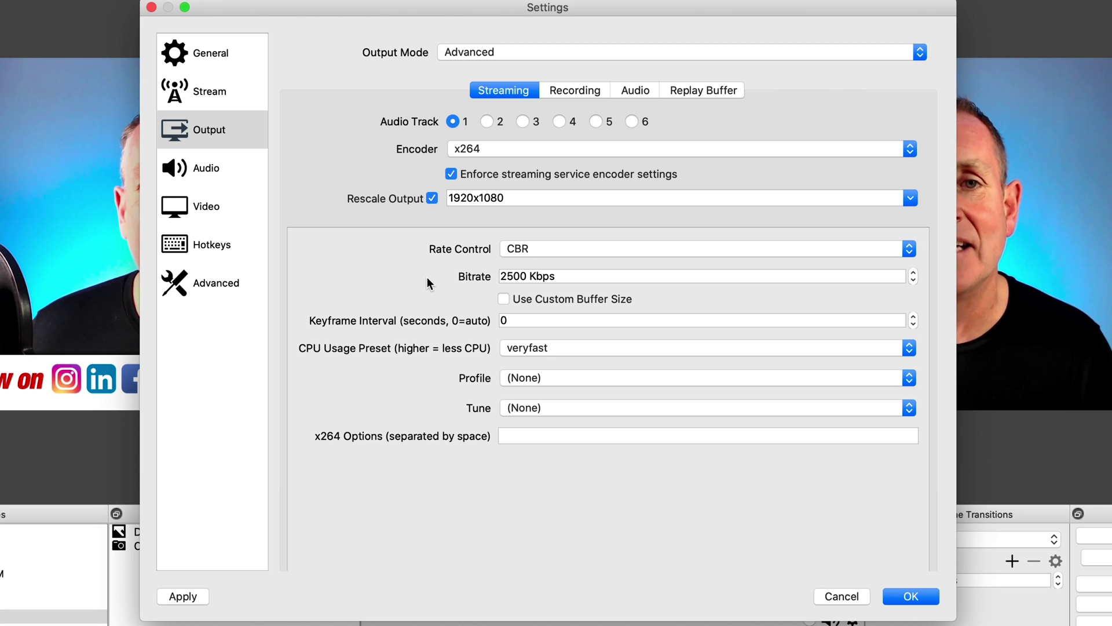
pyautogui.click(501, 276)
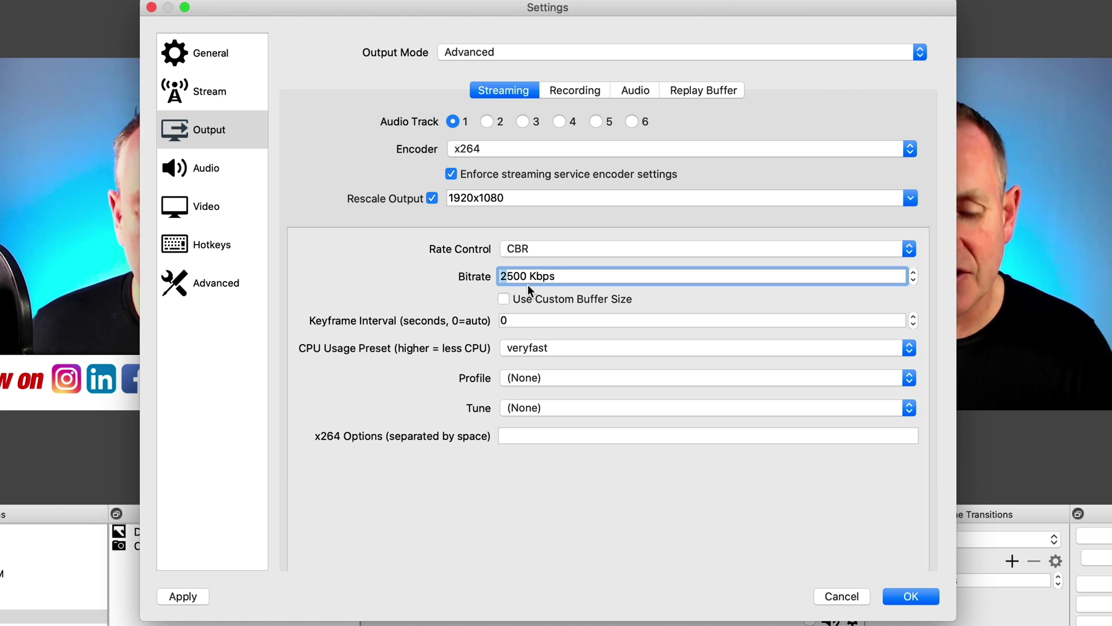
pyautogui.write('3')
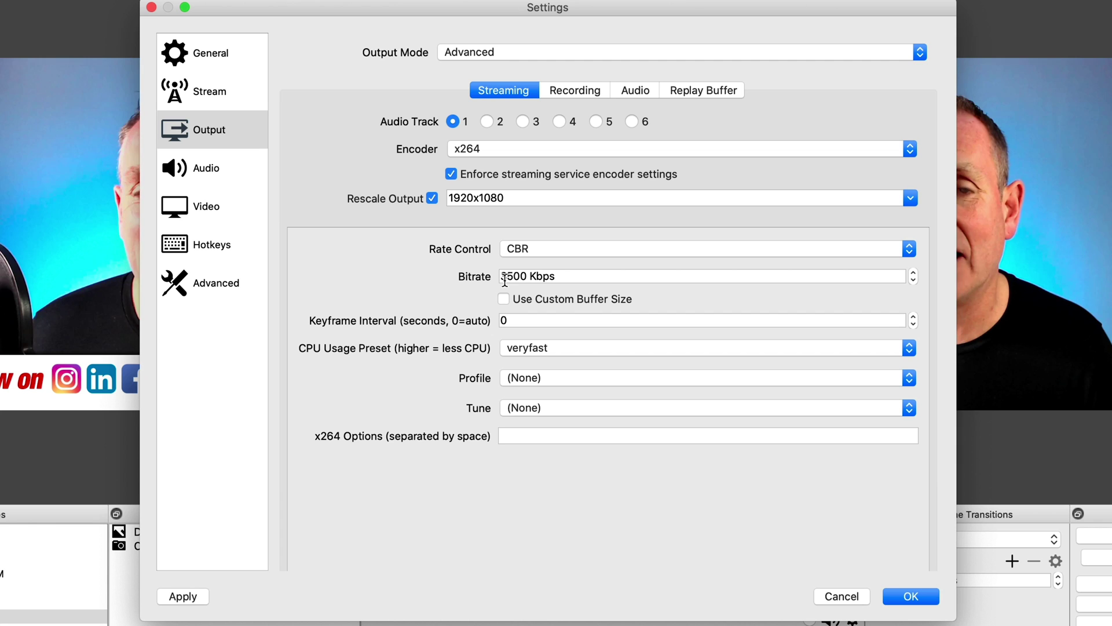
pyautogui.scroll(1, 361, 286)
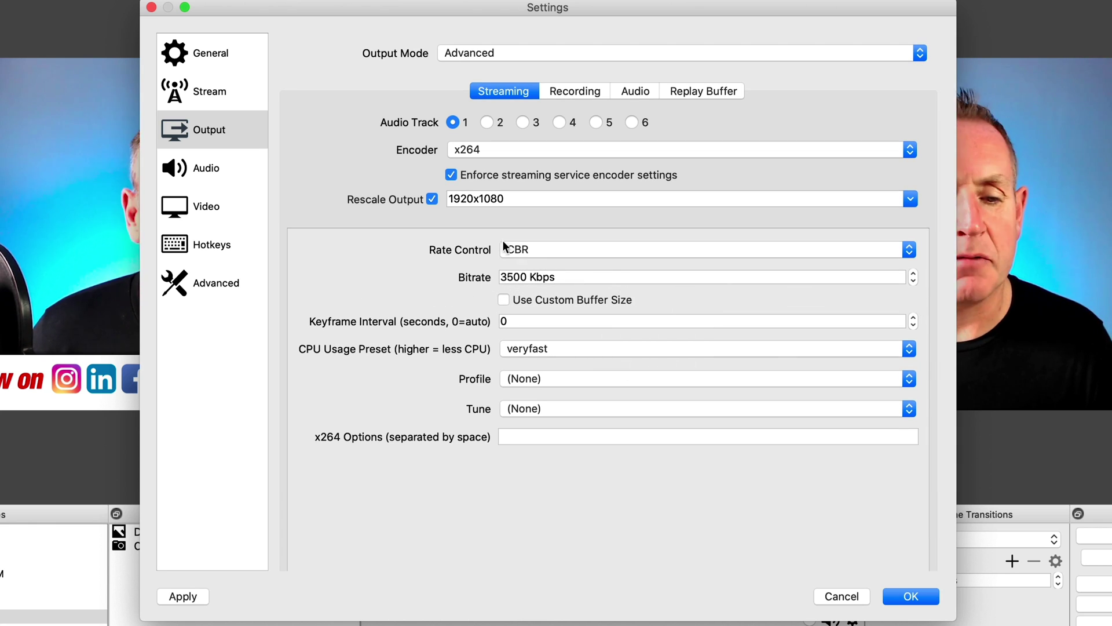
pyautogui.click(202, 170)
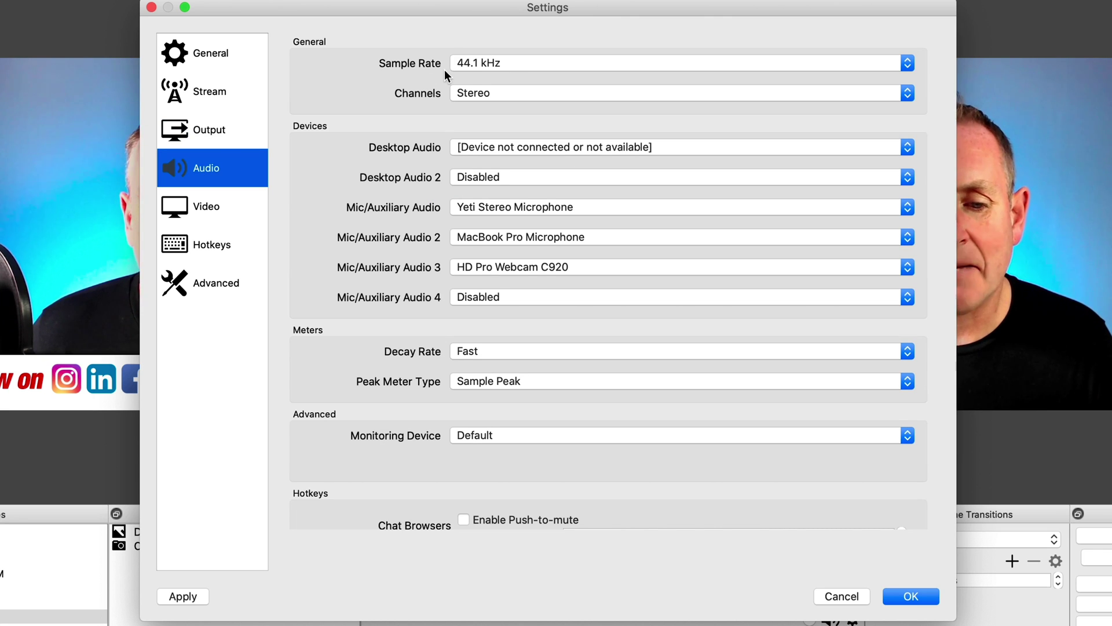
# Step: Review the audio dropdowns, keeping 44.1 kHz, default desktop audio and Yeti Stereo Microphone
pyautogui.click(483, 63)
pyautogui.click(369, 75)
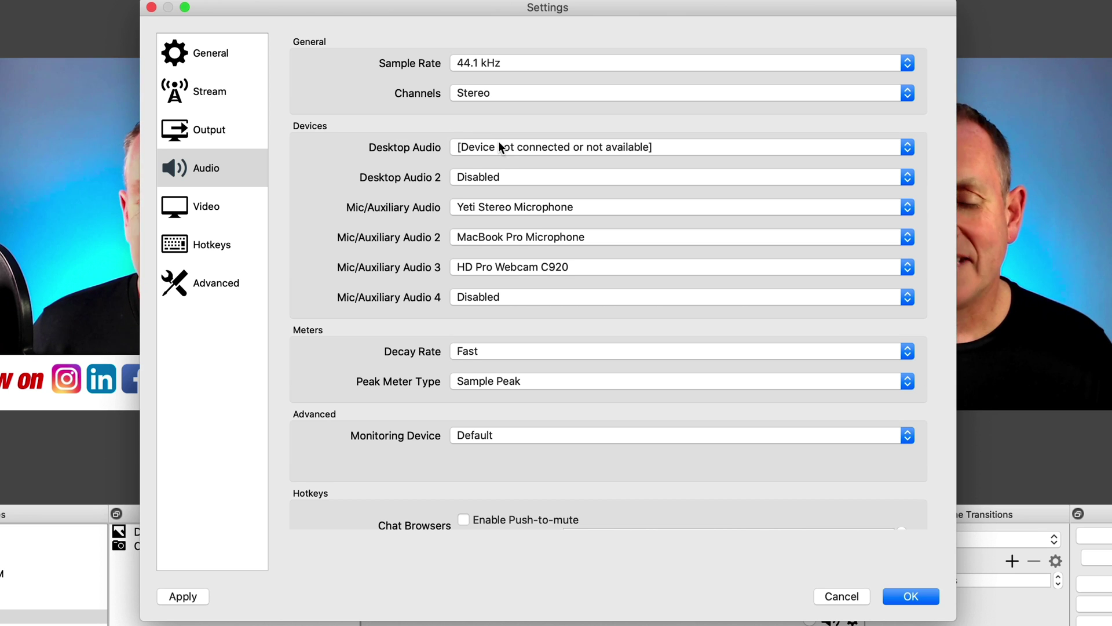
pyautogui.click(490, 147)
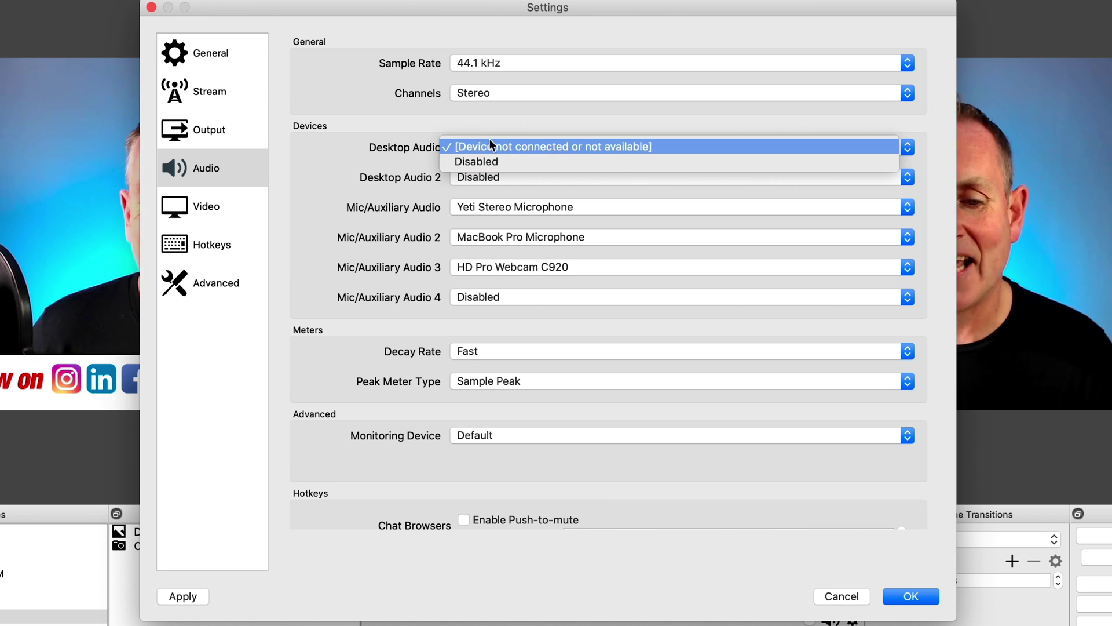
pyautogui.click(482, 125)
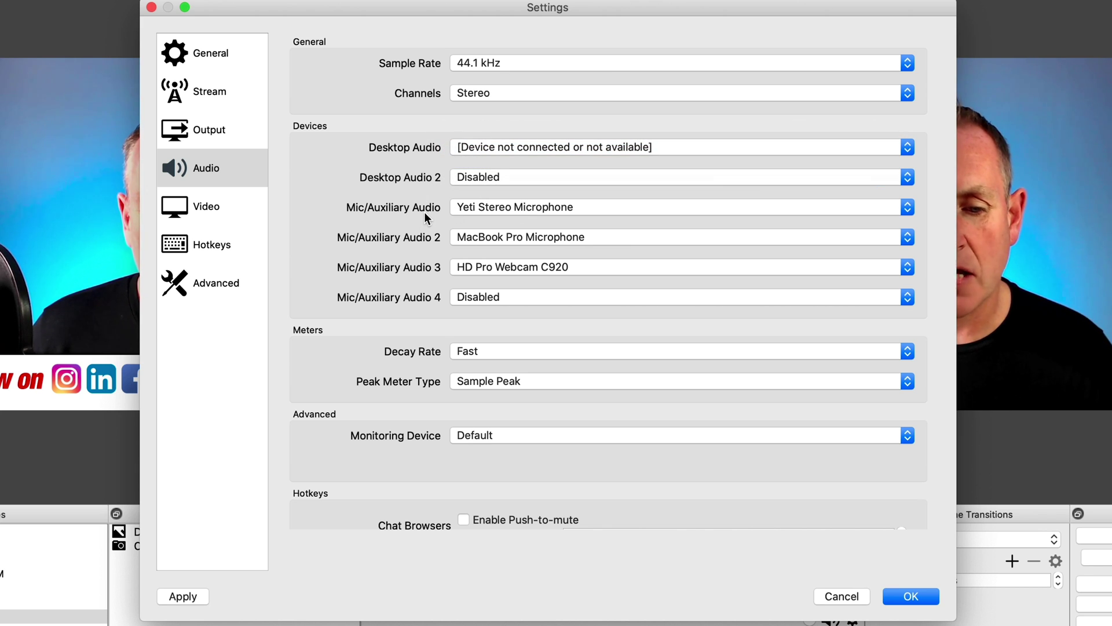
pyautogui.click(495, 210)
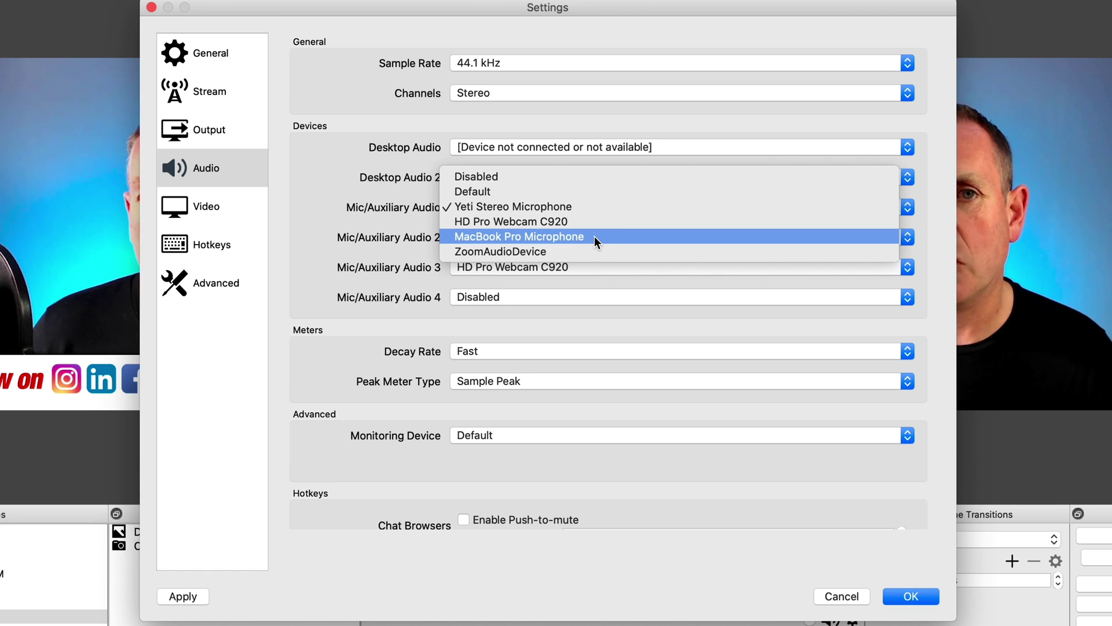
pyautogui.click(554, 207)
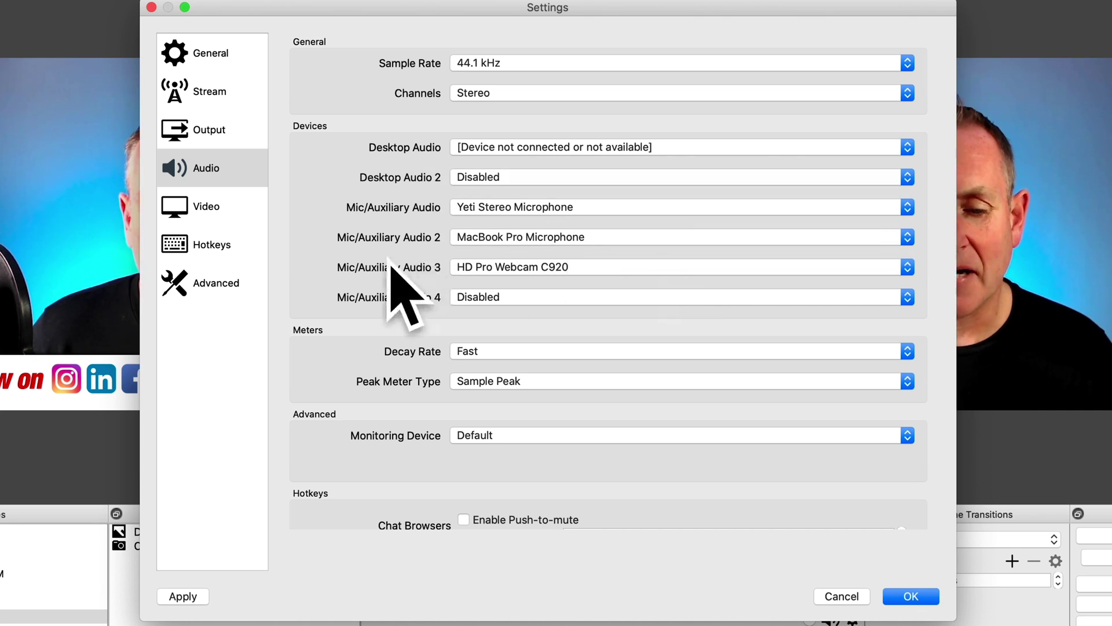
# Step: Scroll through the Audio page, then move to the Video settings page
pyautogui.scroll(-1, 441, 255)
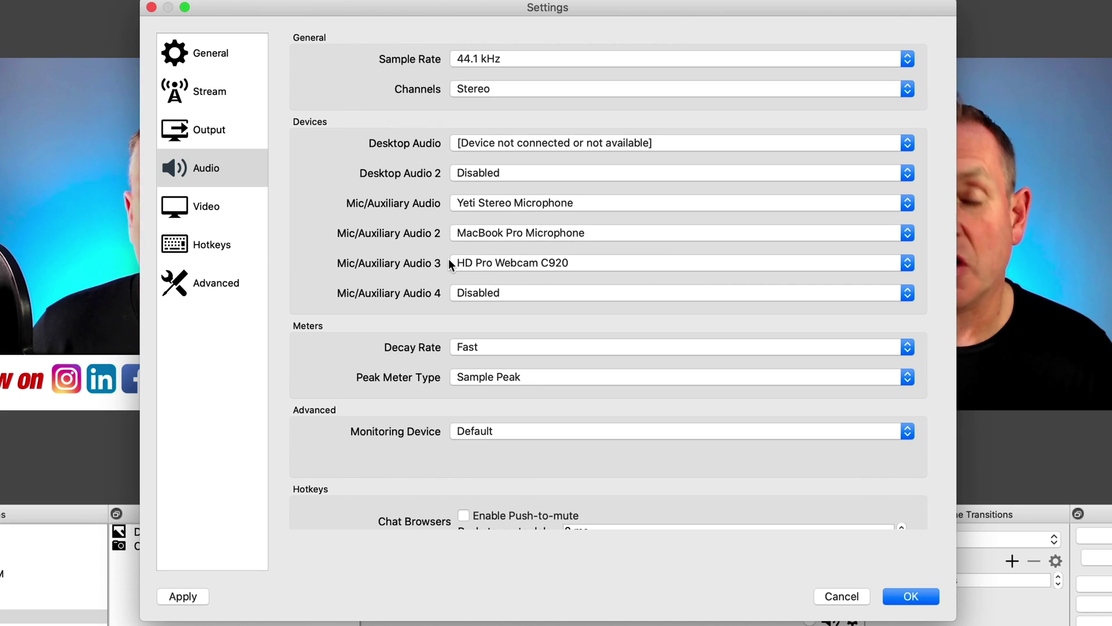
pyautogui.scroll(1, 429, 253)
pyautogui.scroll(-10, 394, 220)
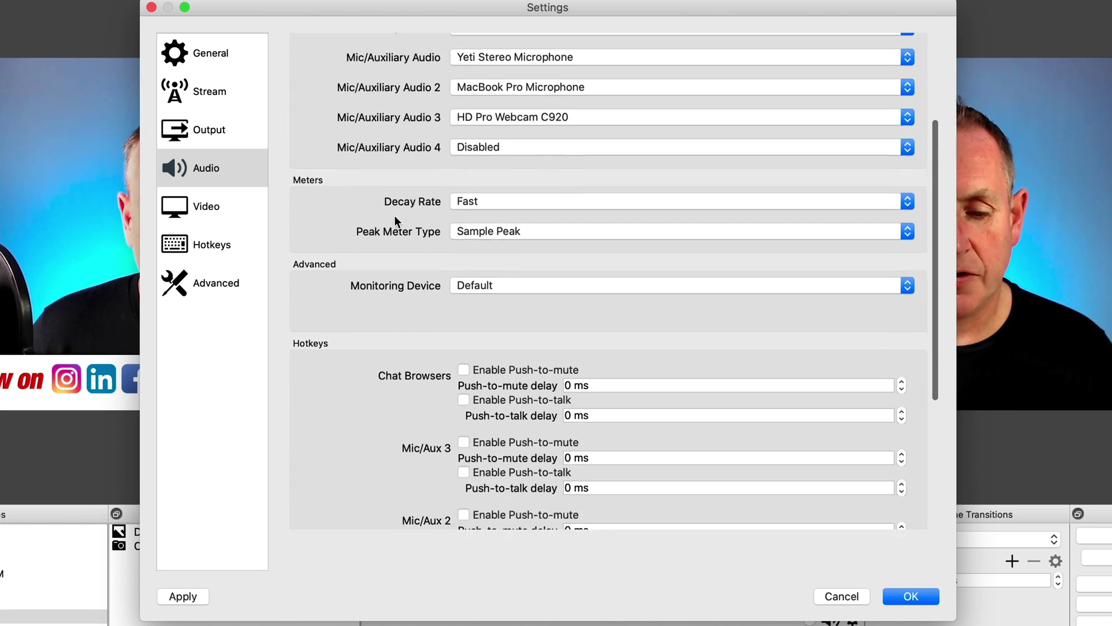
pyautogui.scroll(10, 394, 220)
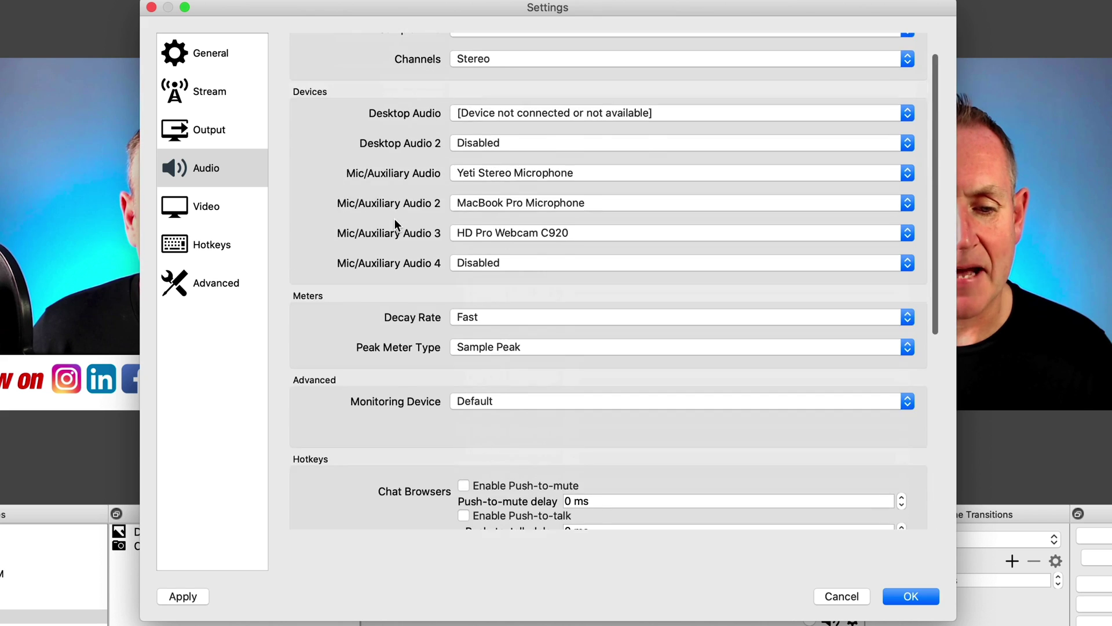
pyautogui.click(200, 207)
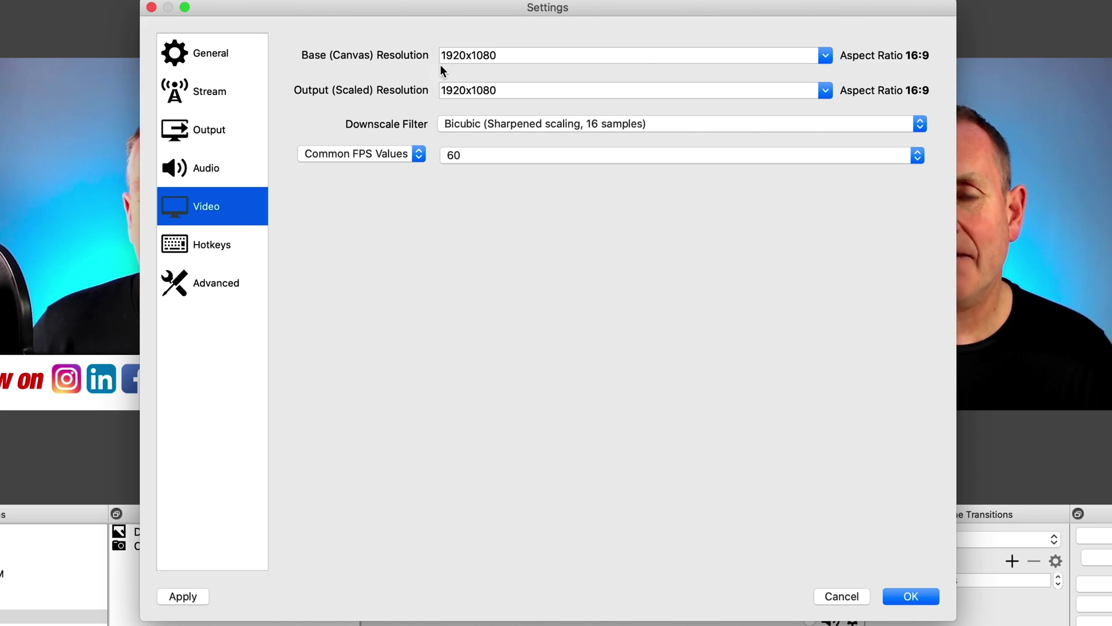
# Step: Keep both Base and Output resolutions at 1920x1080, then return to the Output page
pyautogui.click(824, 55)
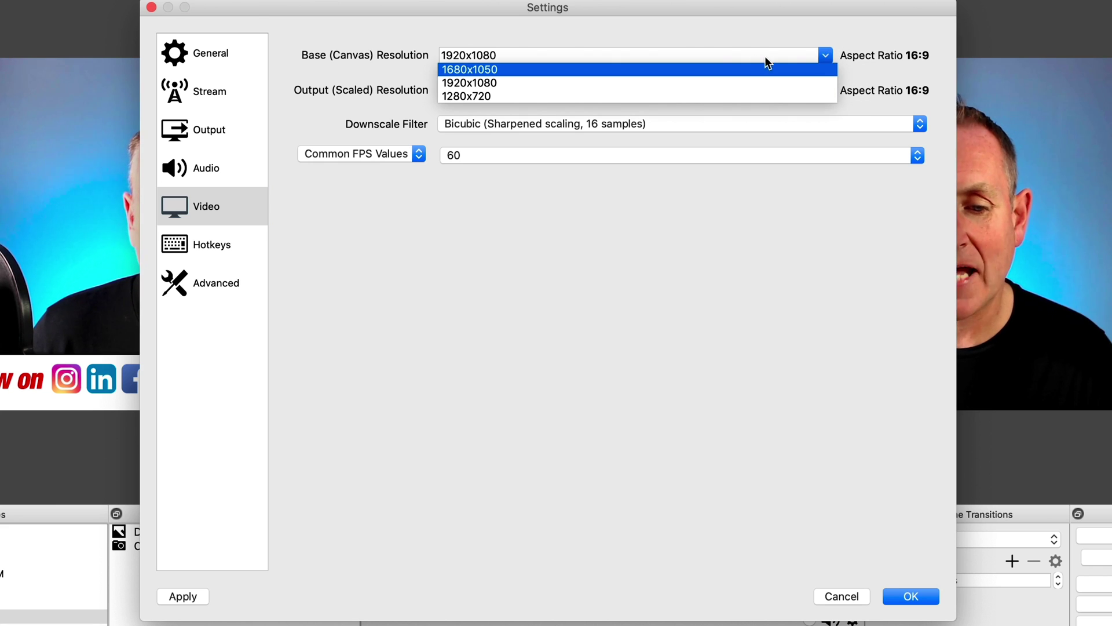
pyautogui.click(700, 39)
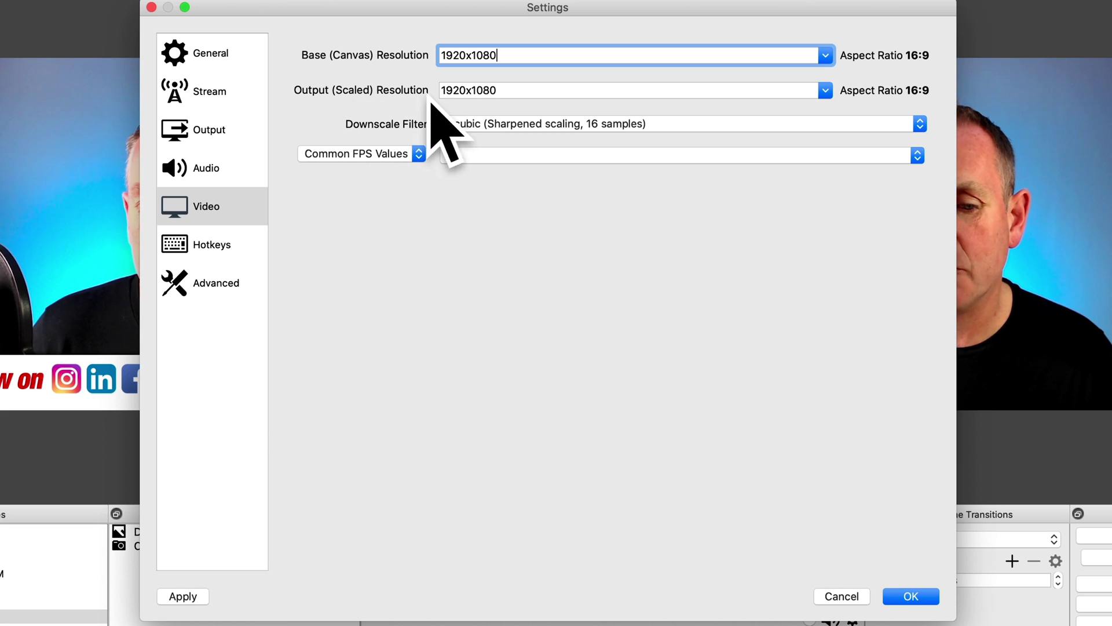
pyautogui.click(826, 92)
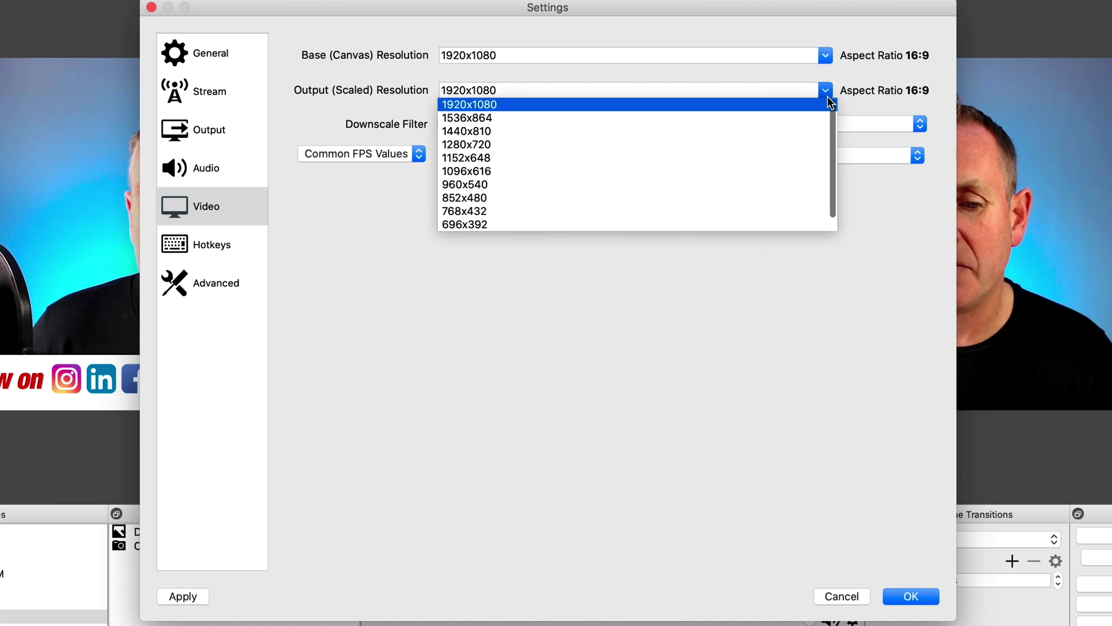
pyautogui.click(827, 99)
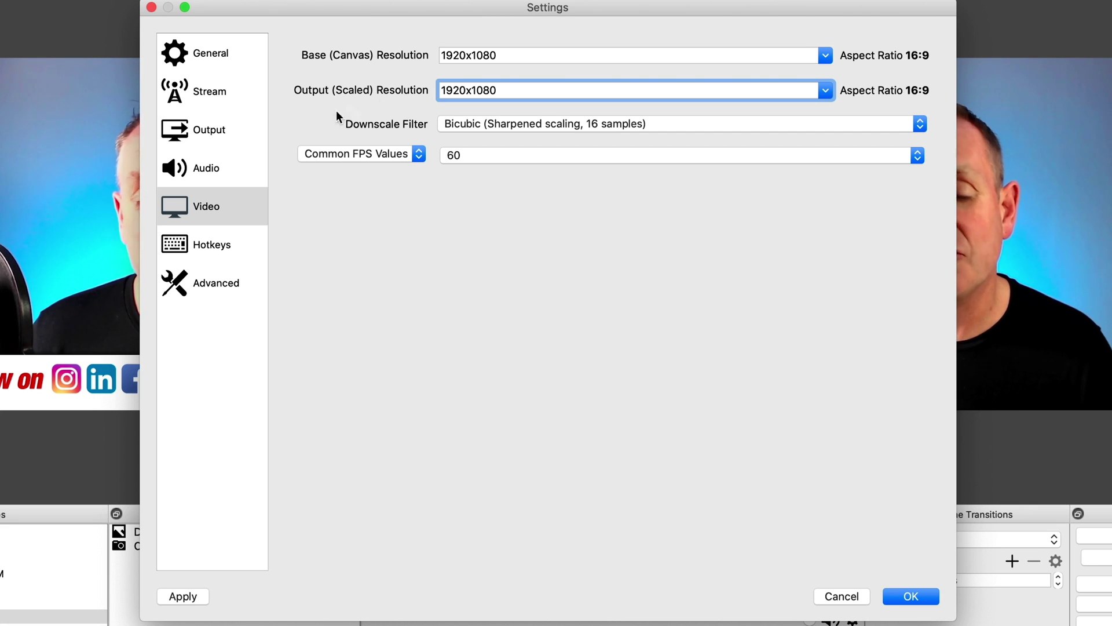
pyautogui.click(214, 129)
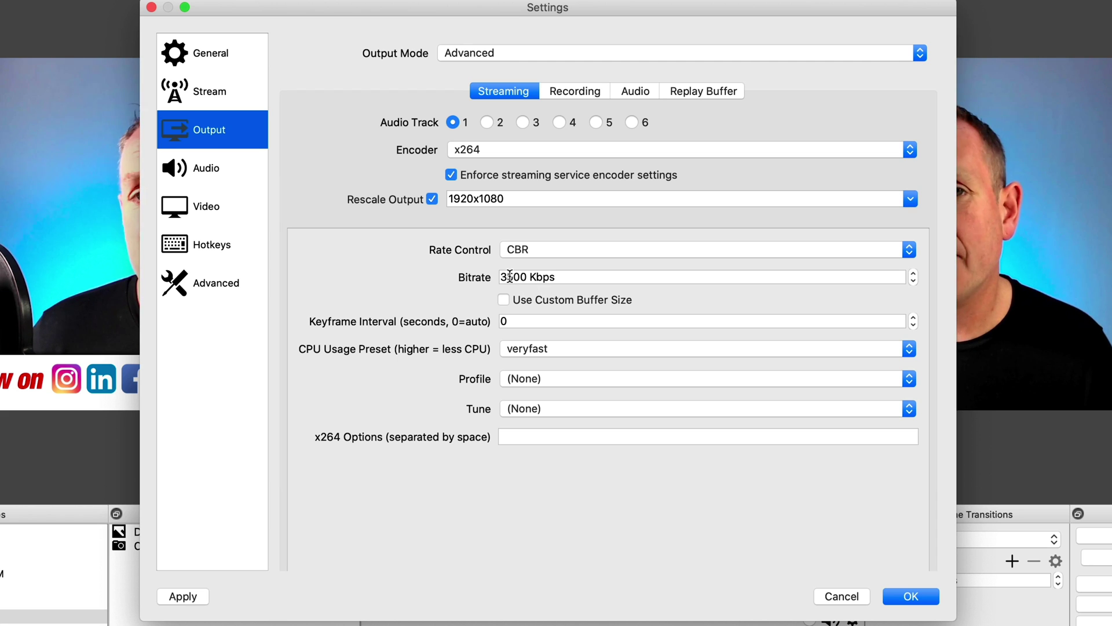
# Step: Back on Video, keep 60 FPS and recheck output resolution before viewing Hotkeys
pyautogui.click(206, 207)
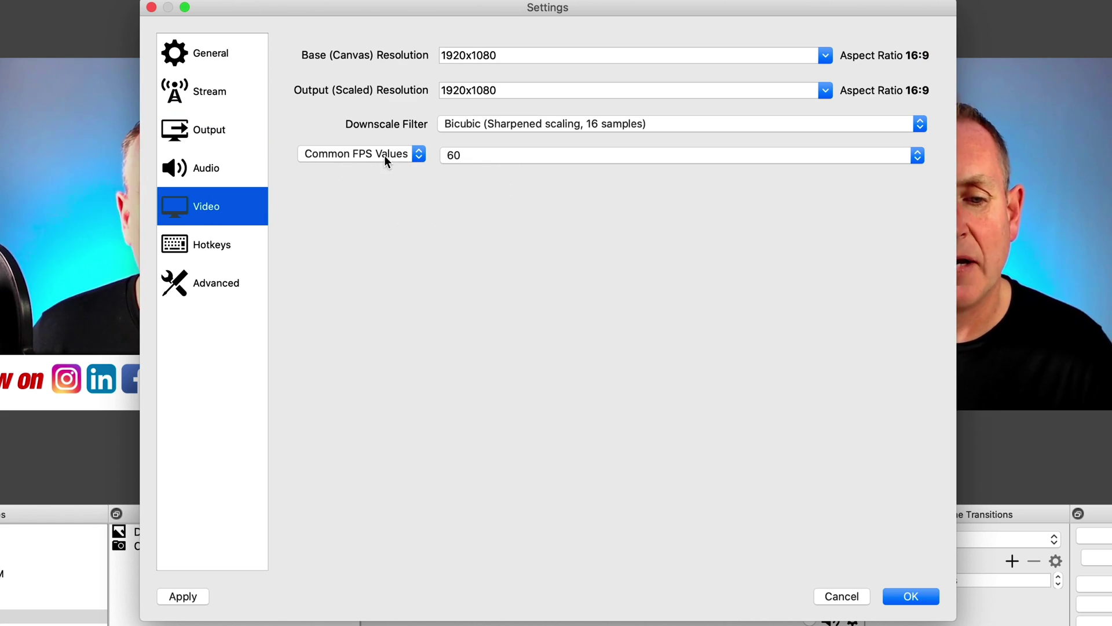
pyautogui.click(475, 154)
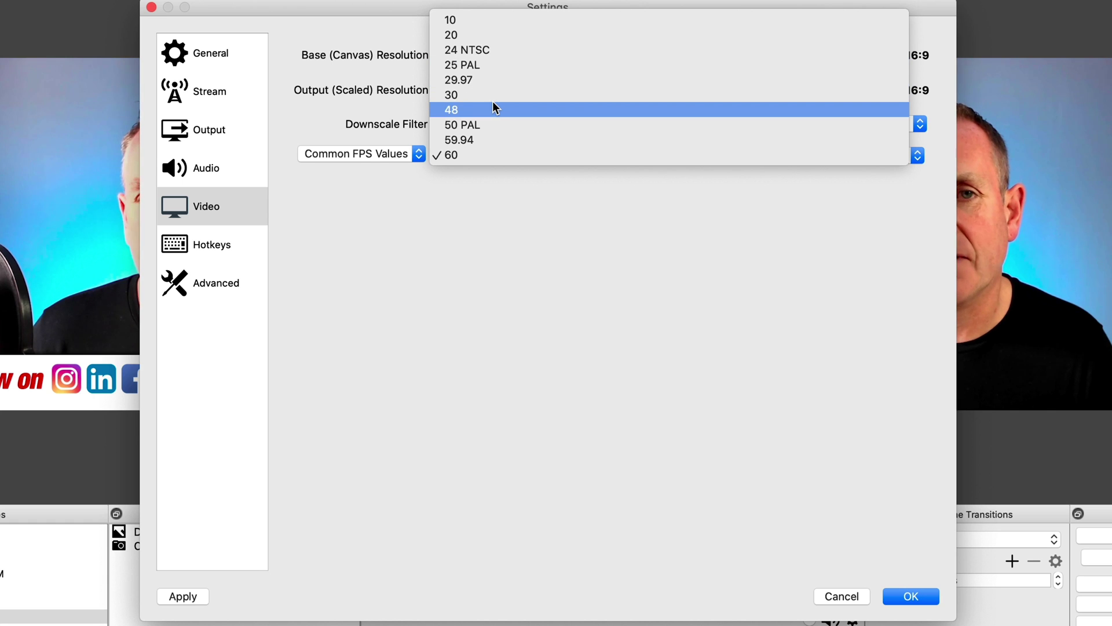
pyautogui.click(498, 155)
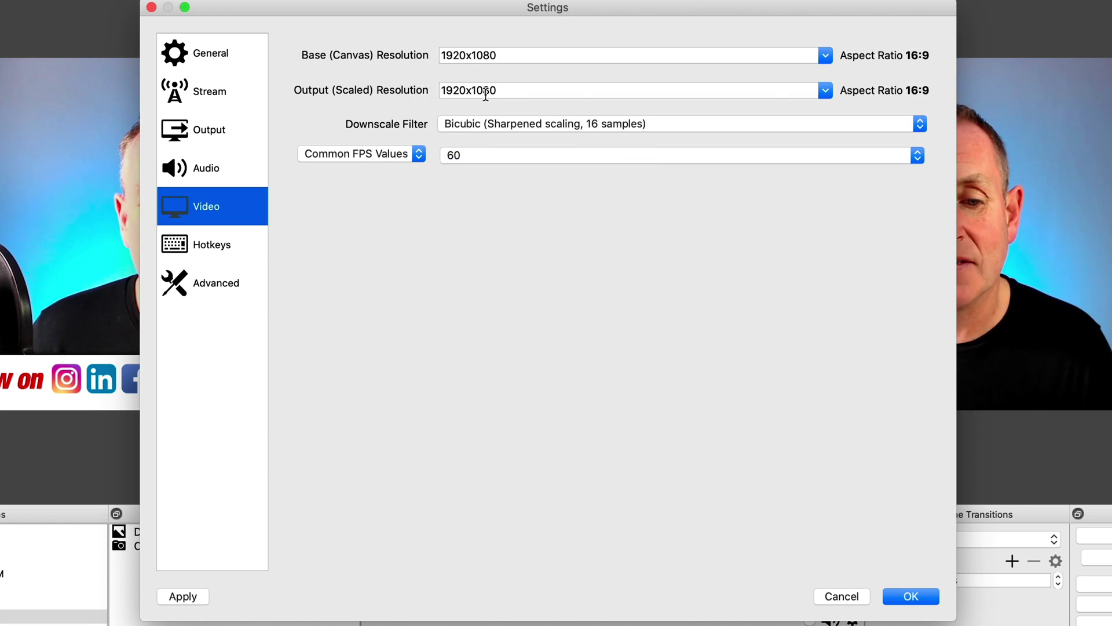
pyautogui.click(824, 90)
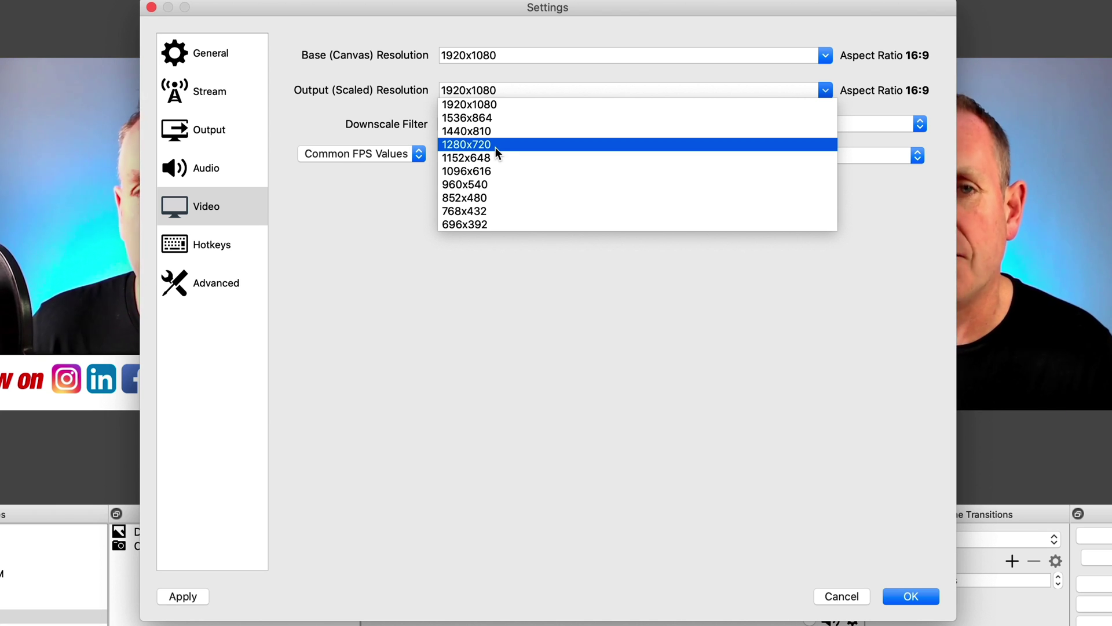
pyautogui.click(210, 245)
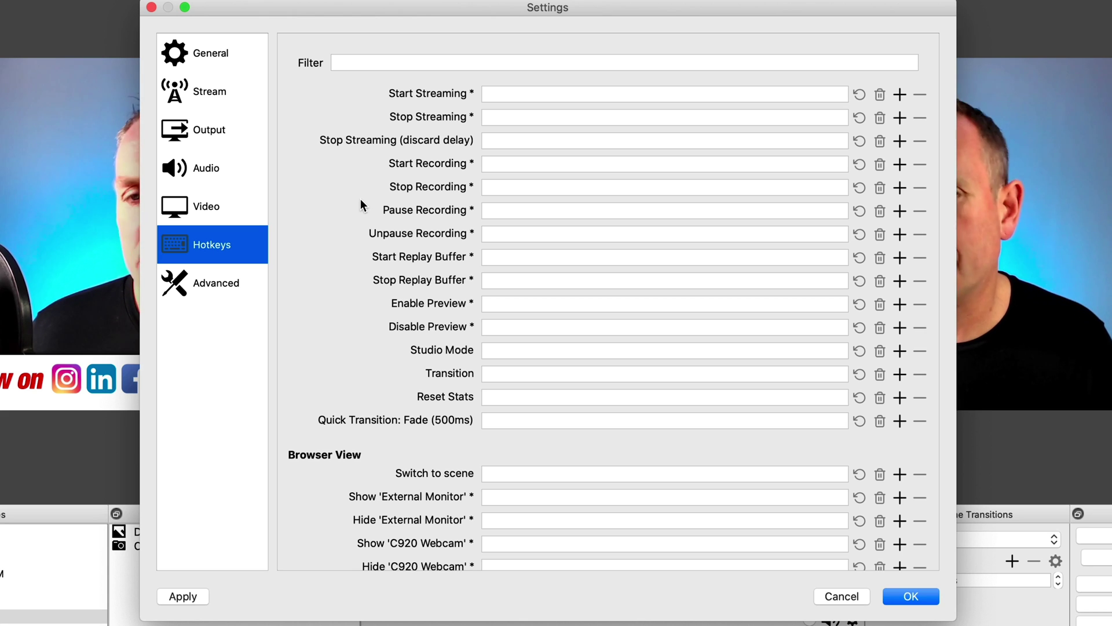
# Step: Open the Advanced settings page showing NV12 colour format and auto-reconnect
pyautogui.click(224, 284)
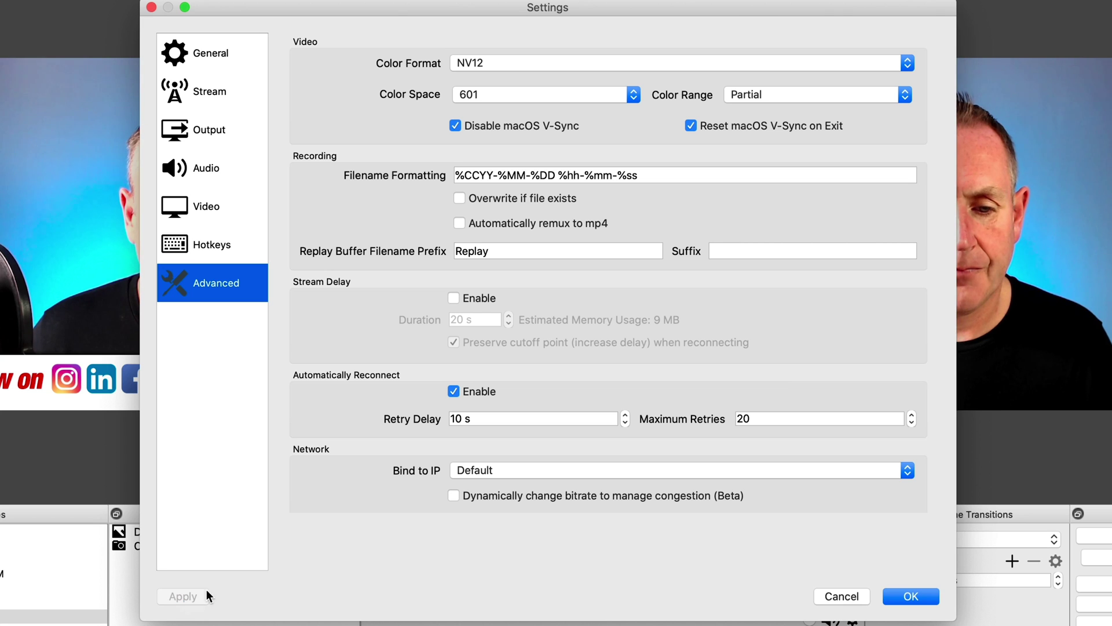
# Step: Save and close Settings, then add a new empty scene named Scene 2
pyautogui.click(910, 598)
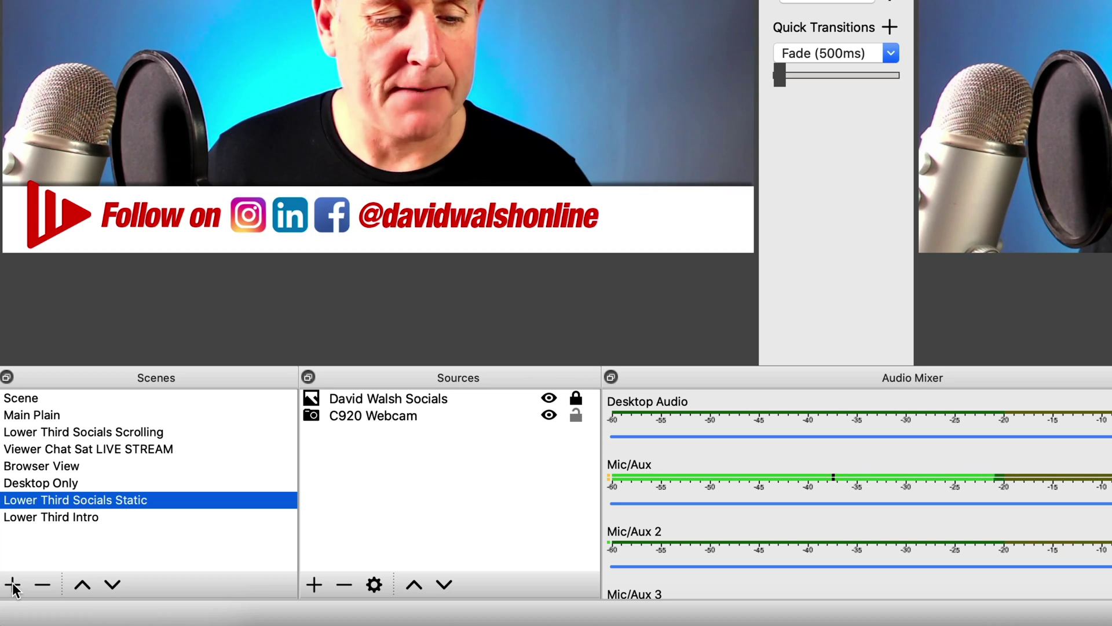
pyautogui.click(12, 586)
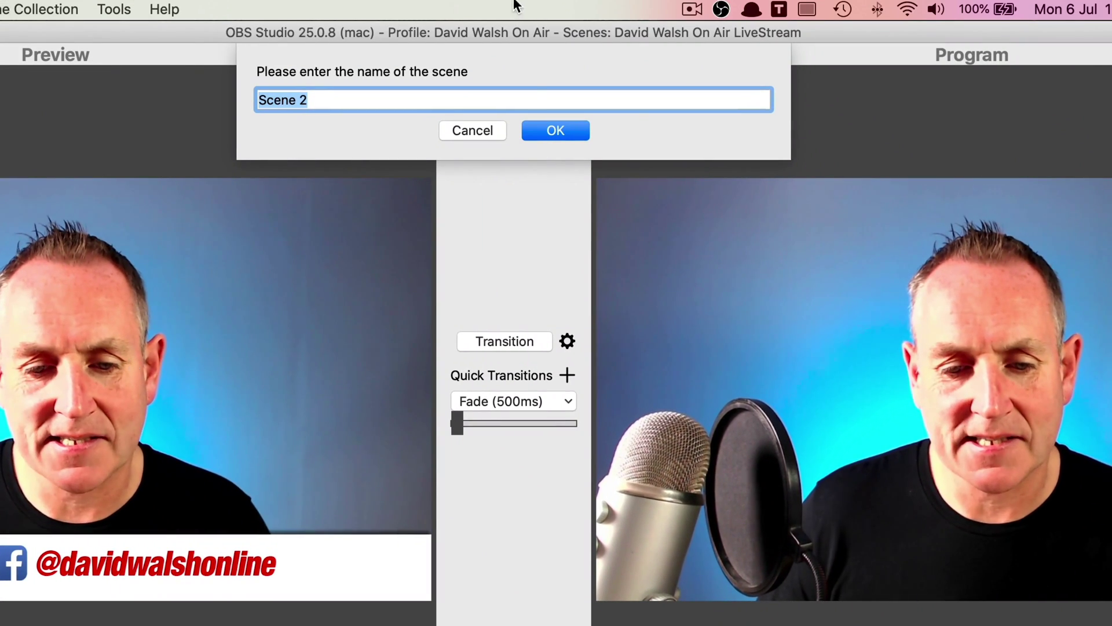
pyautogui.click(564, 131)
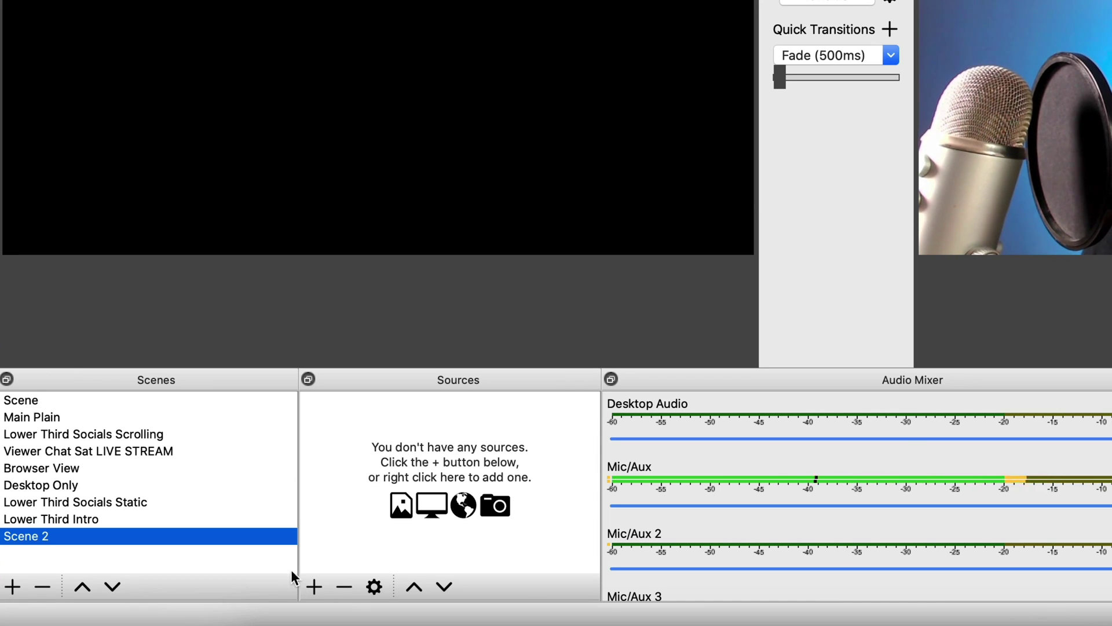
# Step: Add a new Video Capture Device source to Scene 2, naming it Logitech
pyautogui.click(314, 586)
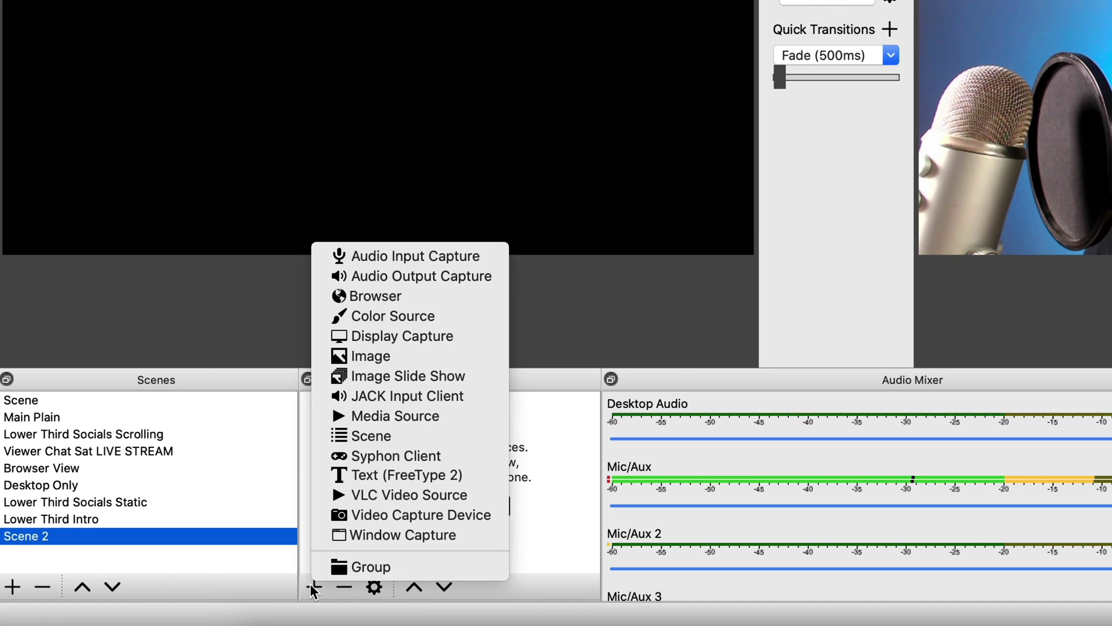
pyautogui.click(412, 520)
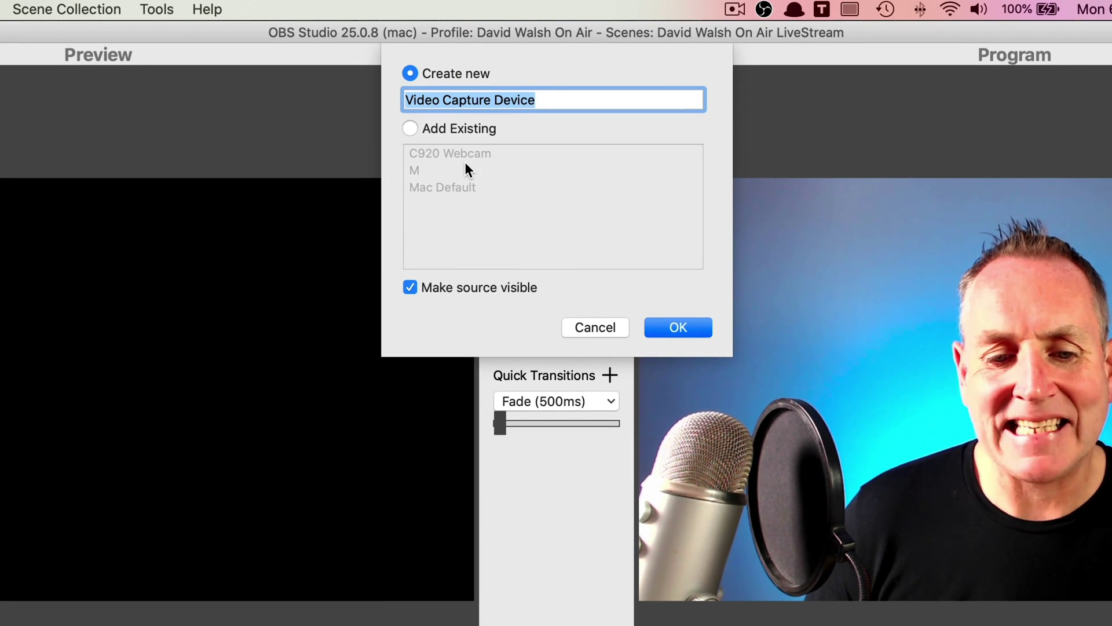
pyautogui.click(413, 128)
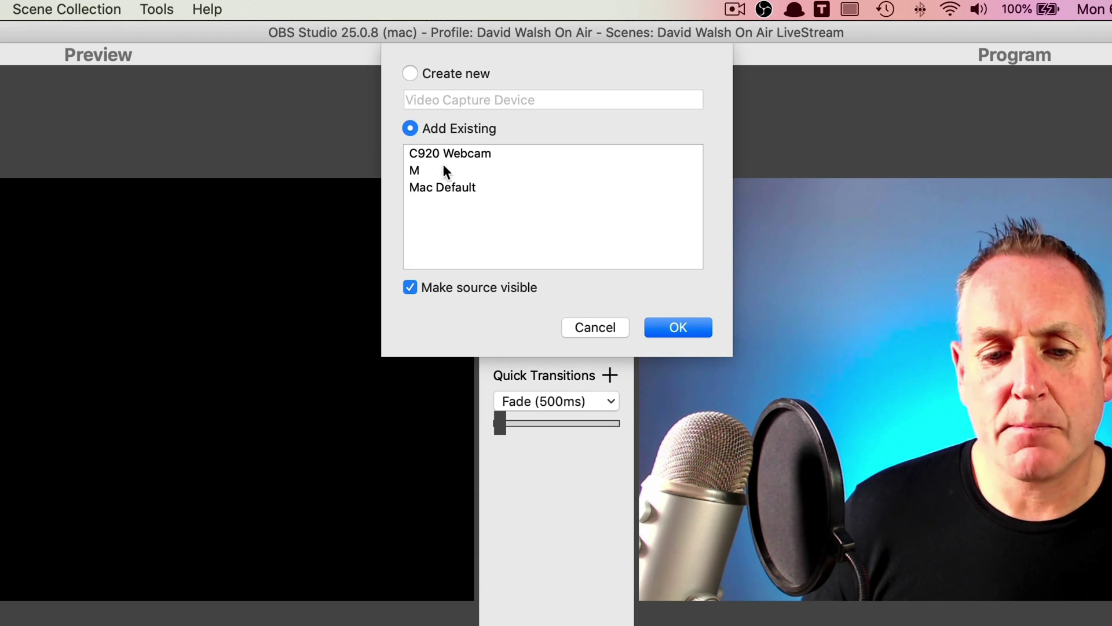
pyautogui.click(407, 74)
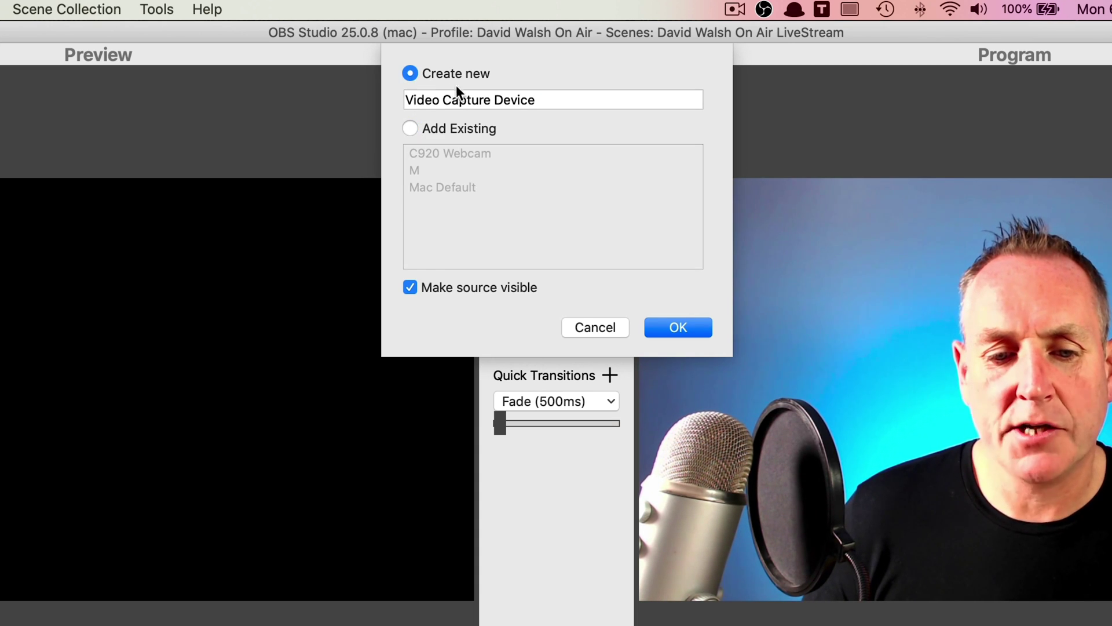
pyautogui.click(569, 102)
pyautogui.press('super+a')
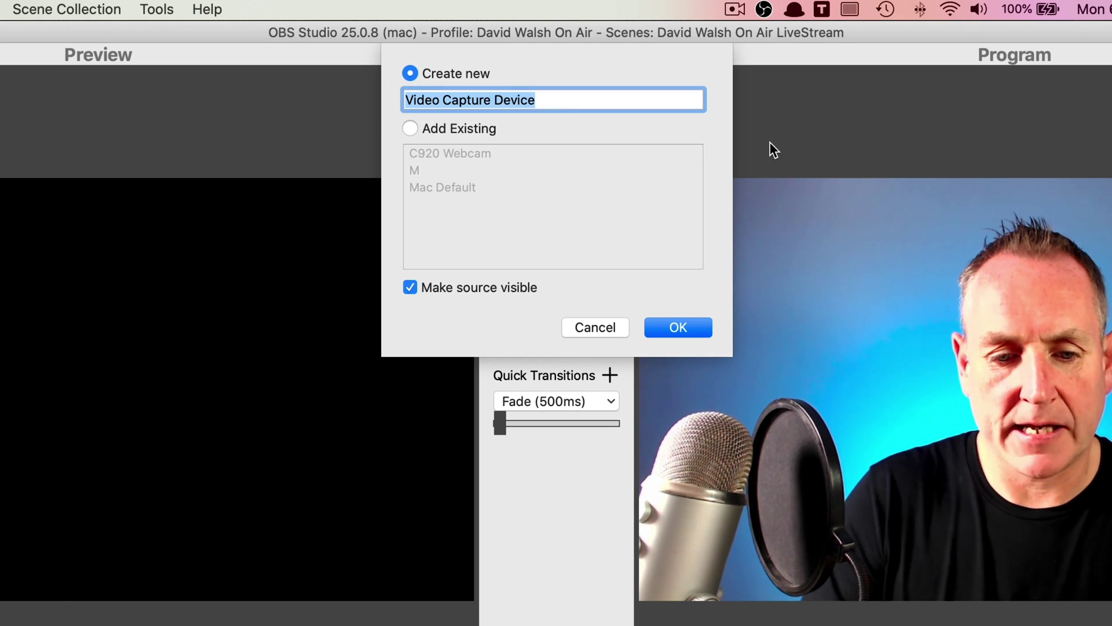
pyautogui.write('Logitech')
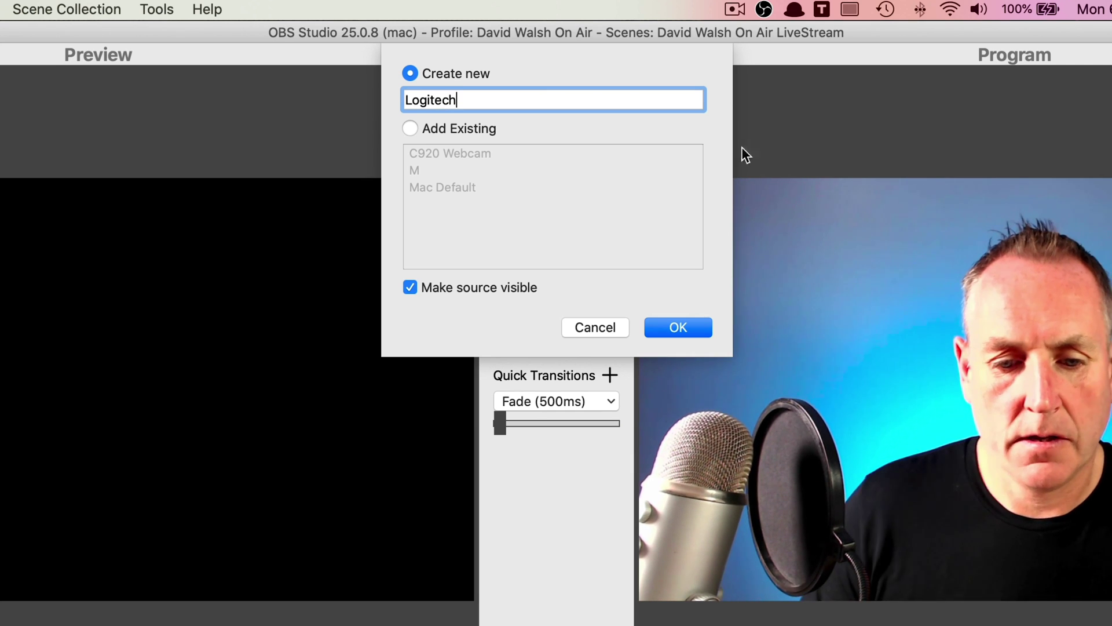
# Step: Set the Logitech source to the HD Pro Webcam C920 with the High preset and confirm
pyautogui.click(684, 328)
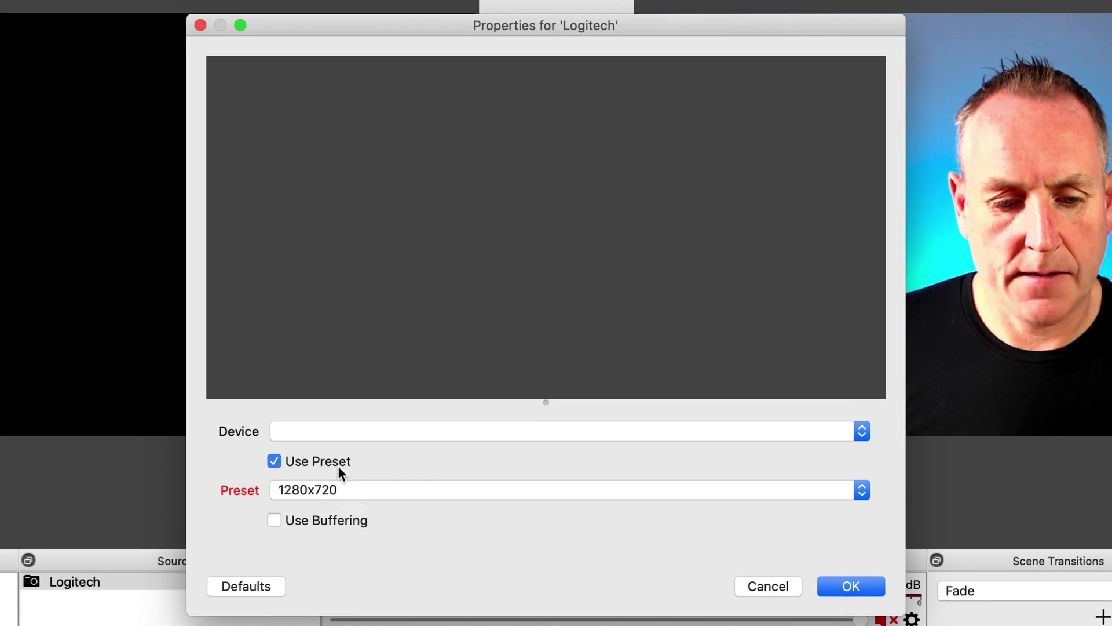
pyautogui.click(318, 431)
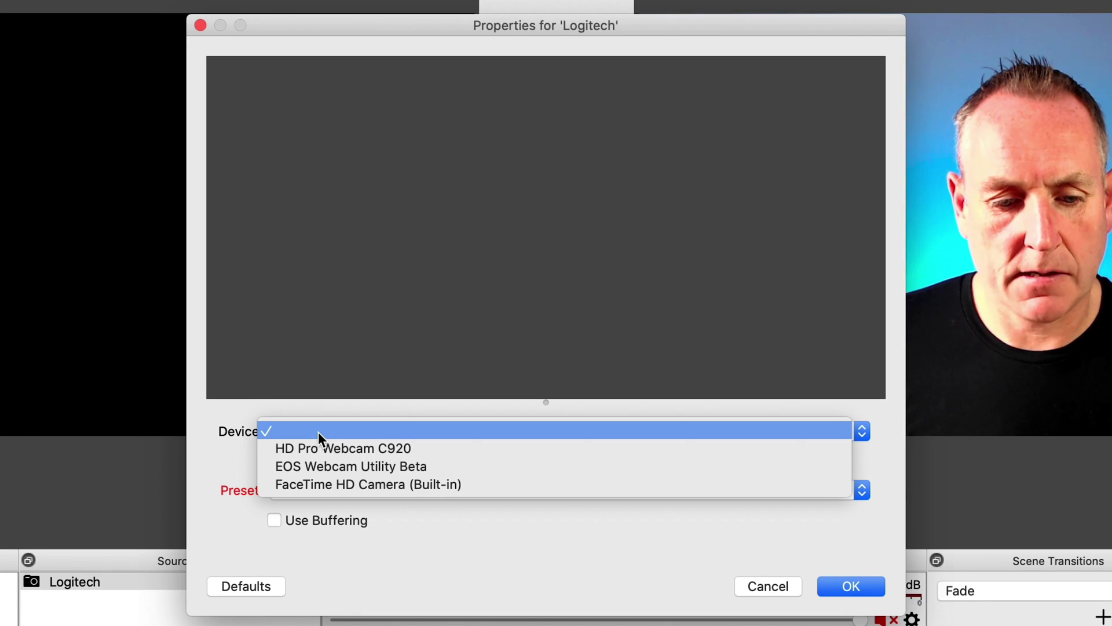
pyautogui.click(426, 450)
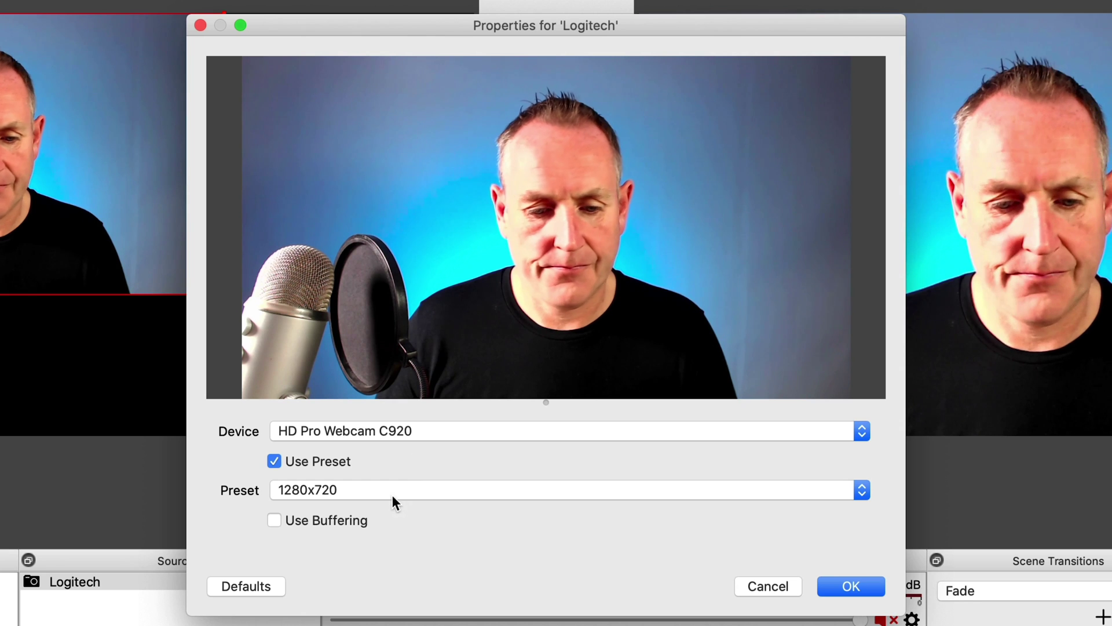
pyautogui.click(343, 492)
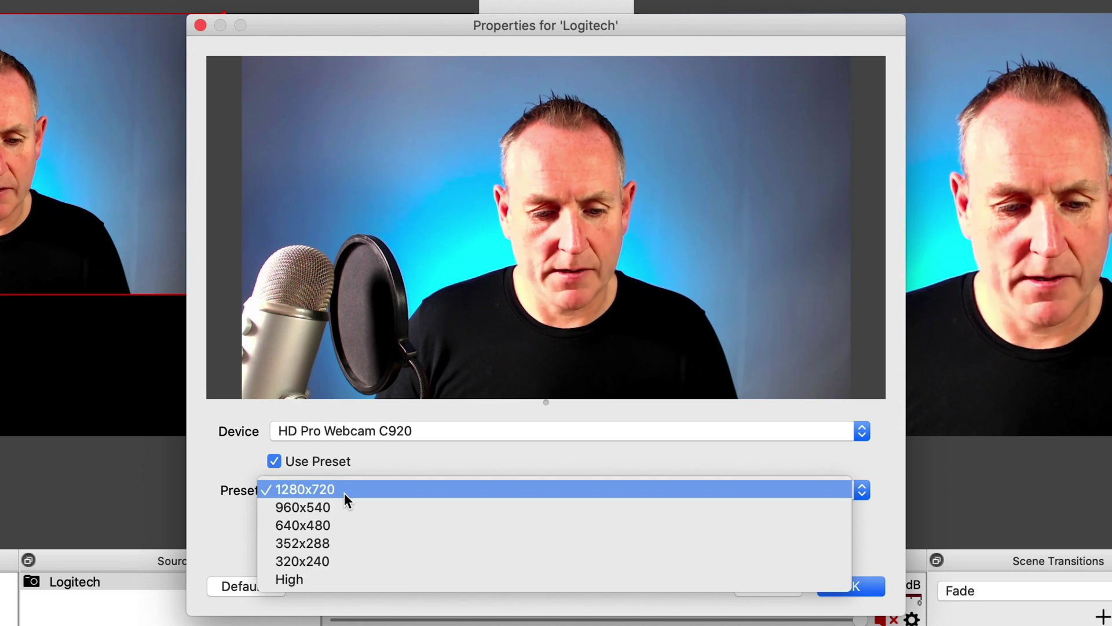
pyautogui.click(249, 507)
pyautogui.click(359, 492)
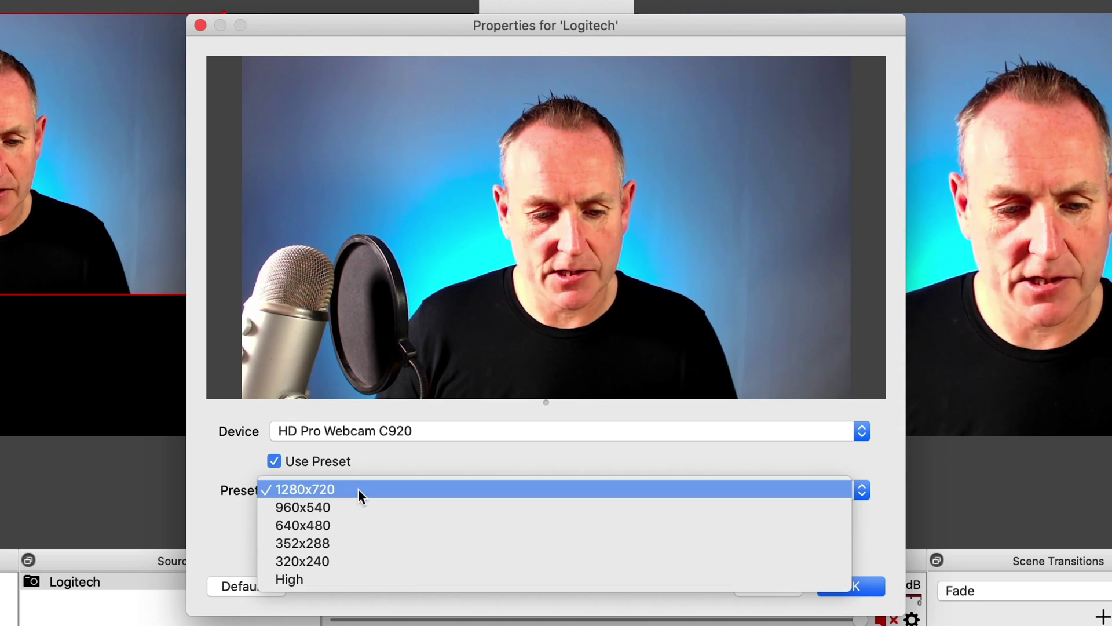
pyautogui.click(301, 580)
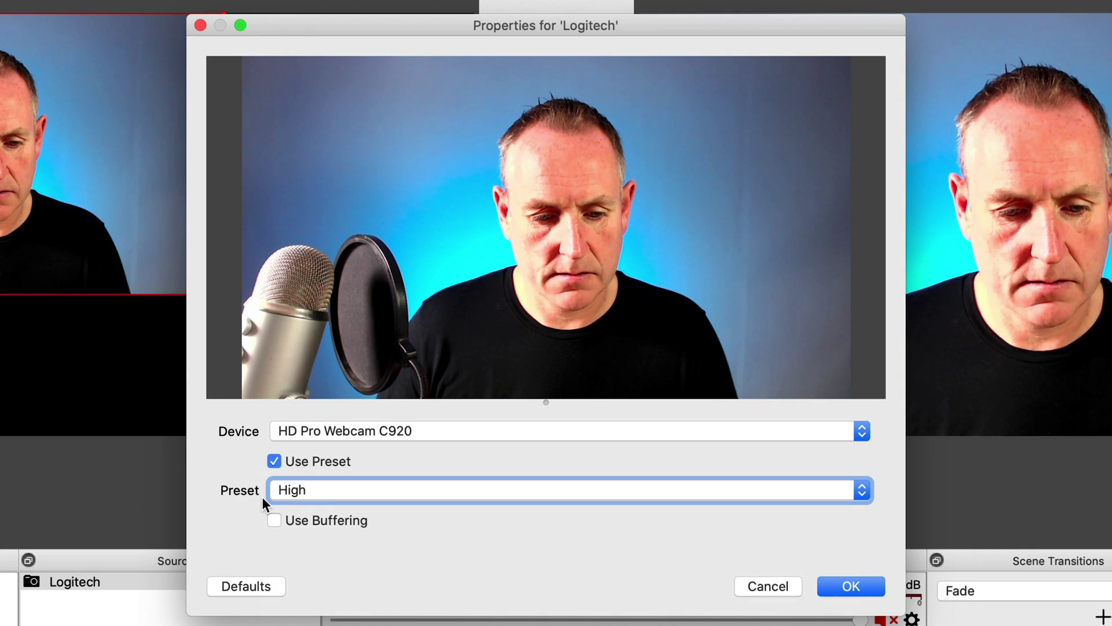
pyautogui.moveTo(278, 29); pyautogui.dragTo(579, 22)
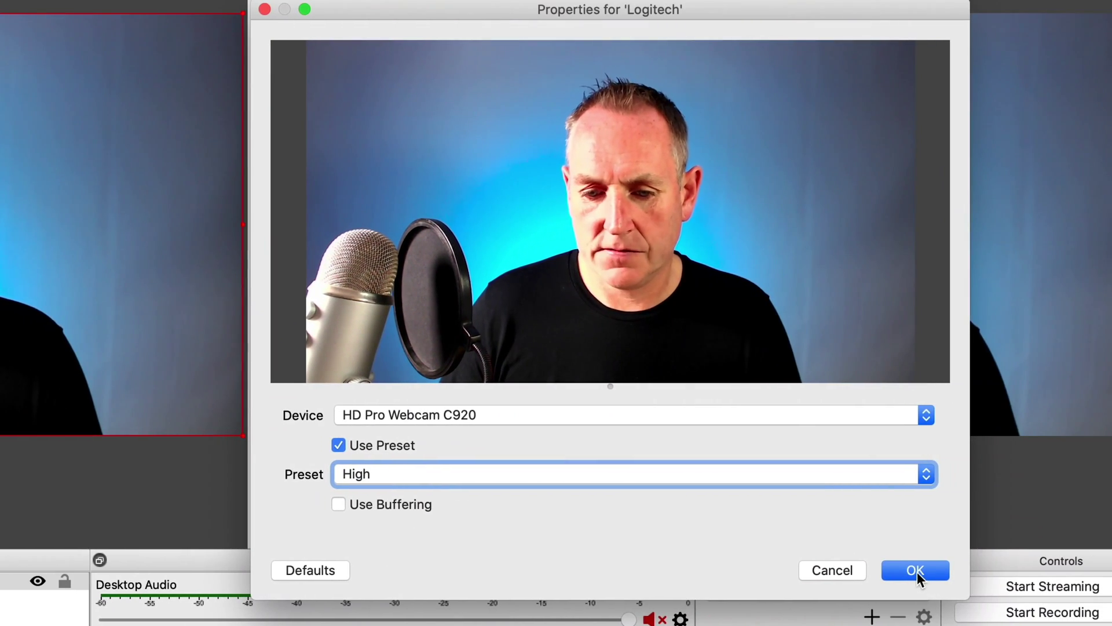
pyautogui.click(916, 572)
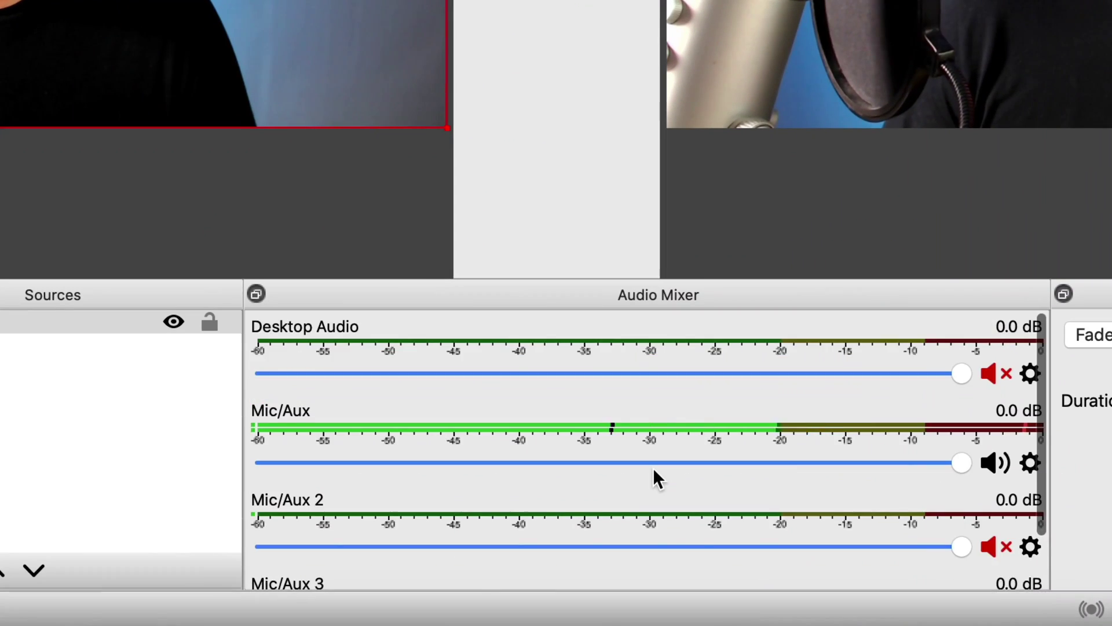
pyautogui.scroll(-3, 622, 502)
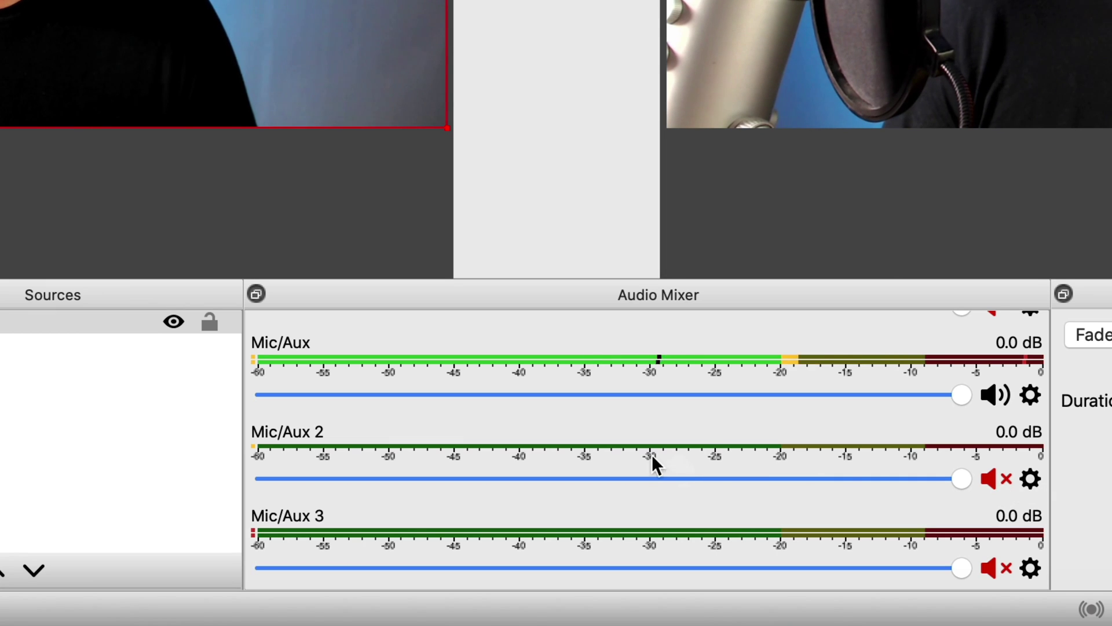
pyautogui.click(992, 478)
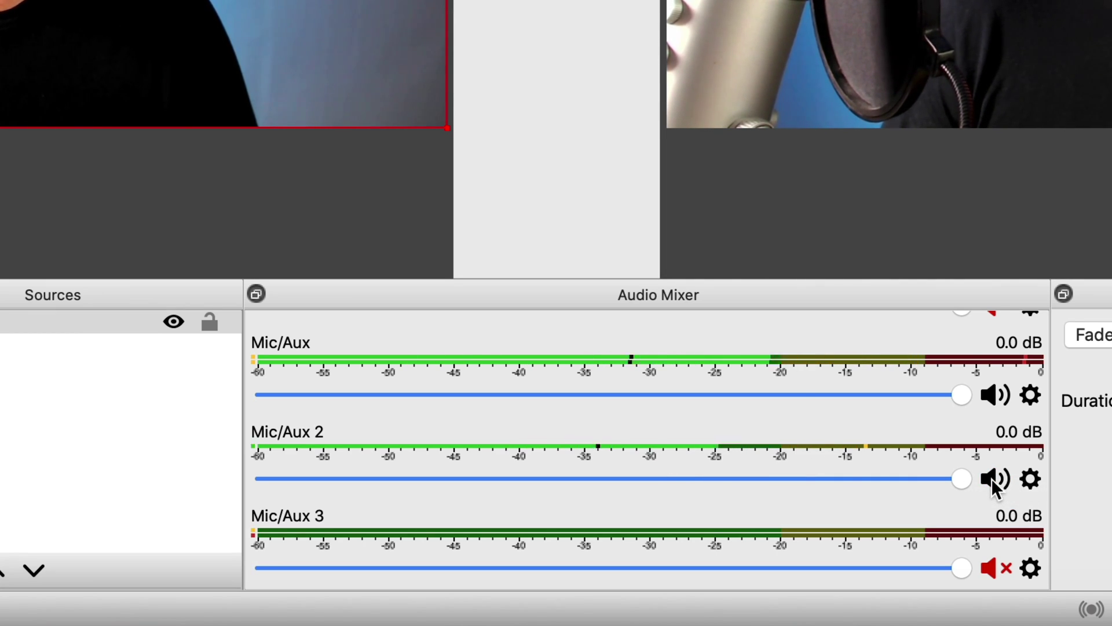
pyautogui.click(992, 478)
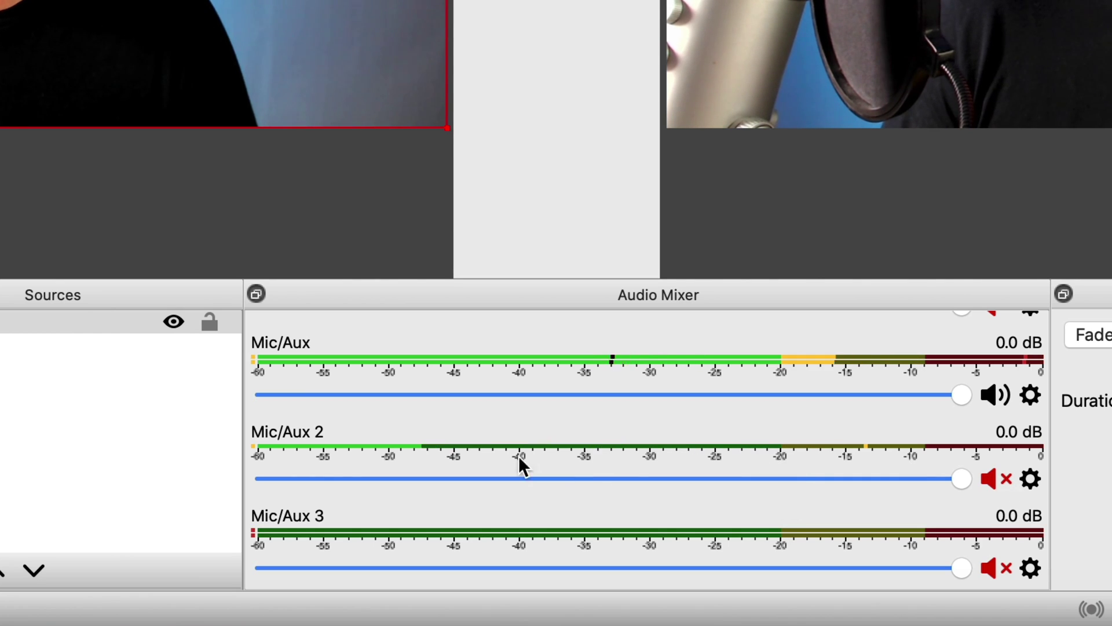
pyautogui.scroll(1, 414, 454)
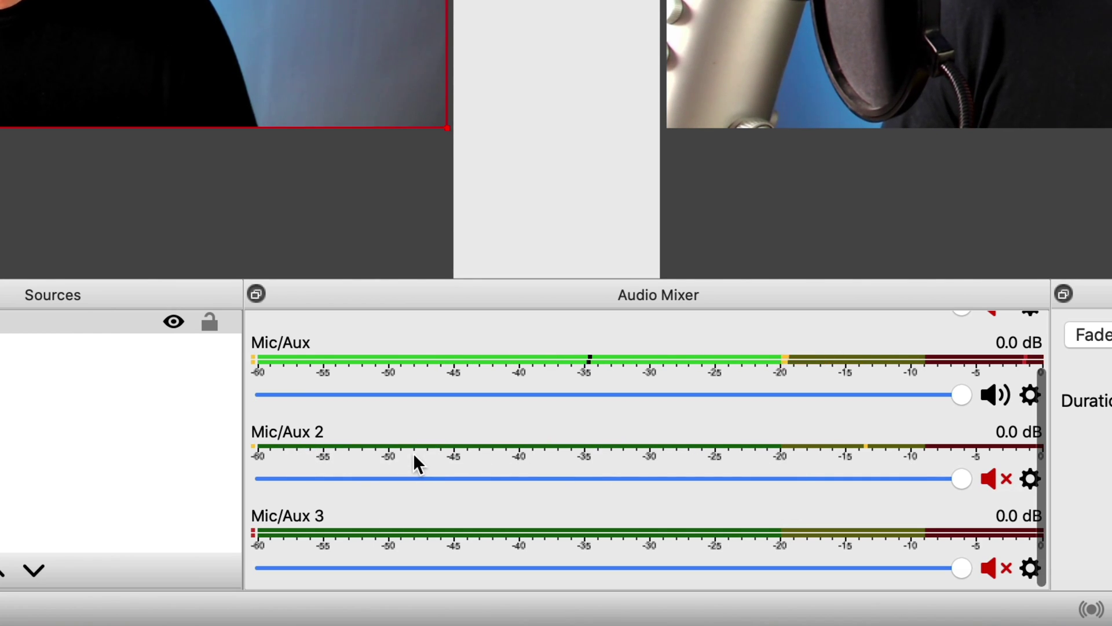
pyautogui.scroll(3, 413, 453)
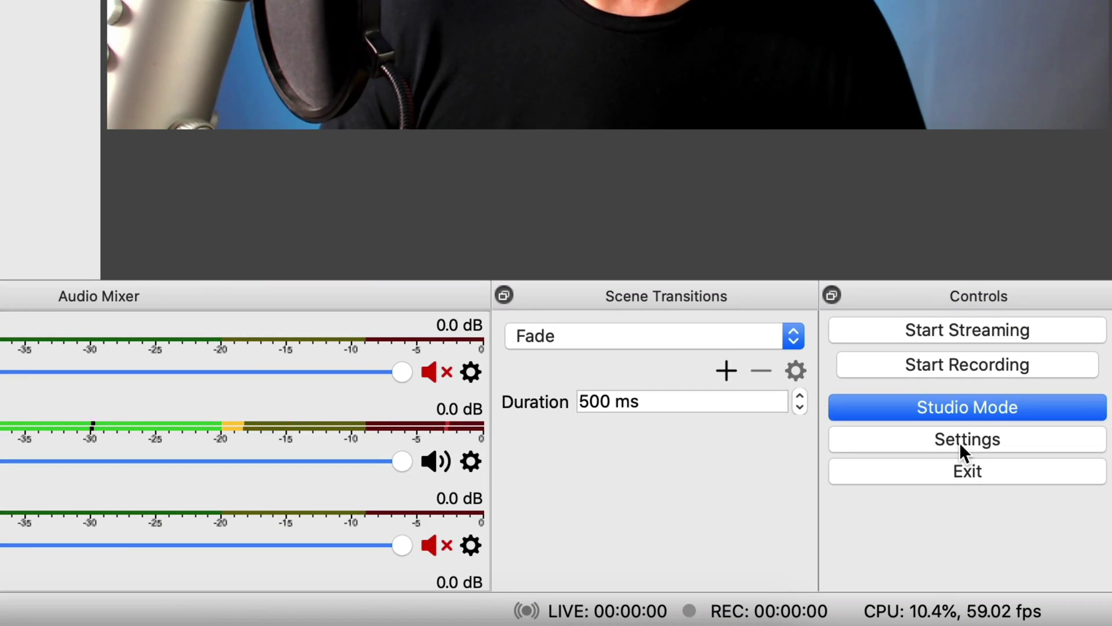
# Step: Open OBS Stream settings and keep YouTube / YouTube Gaming as the streaming service
pyautogui.click(960, 443)
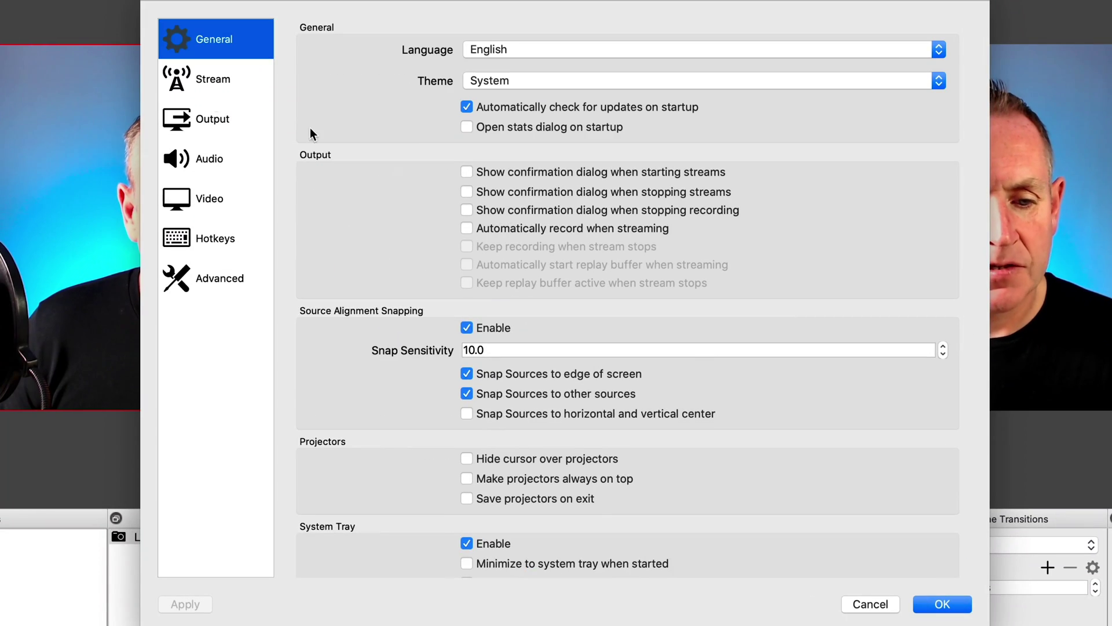
pyautogui.click(213, 80)
pyautogui.click(638, 48)
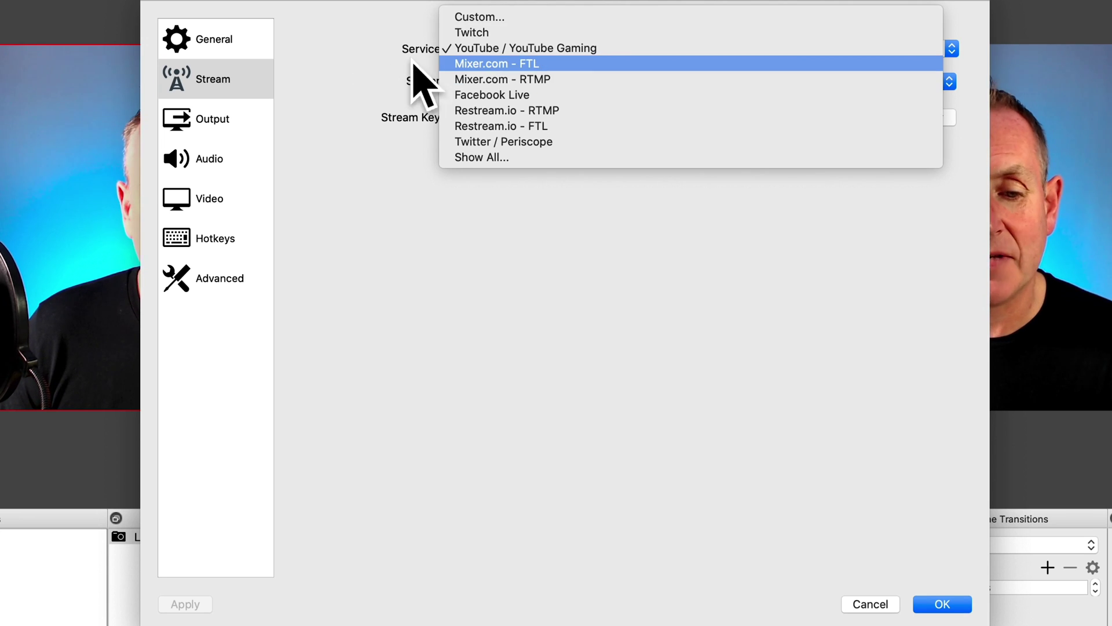
pyautogui.click(458, 79)
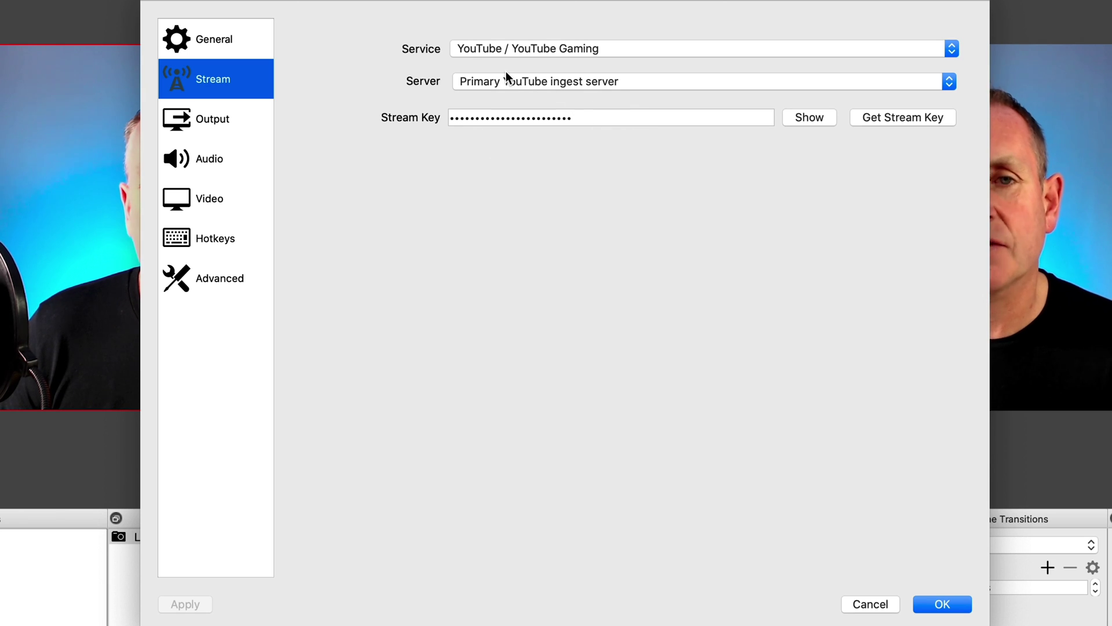
pyautogui.click(517, 48)
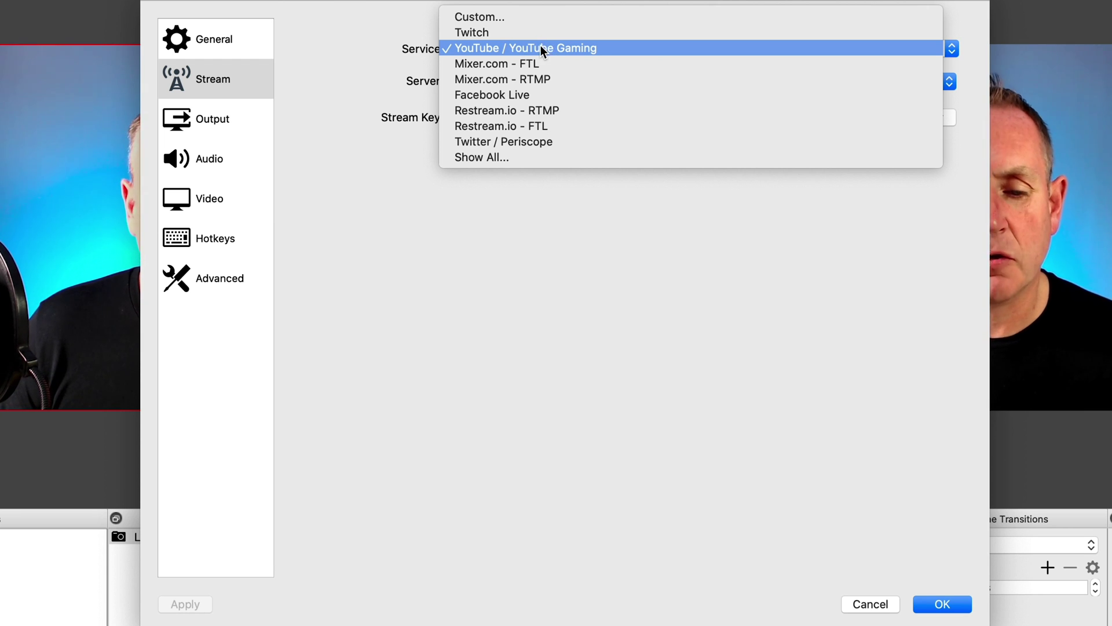
pyautogui.click(541, 47)
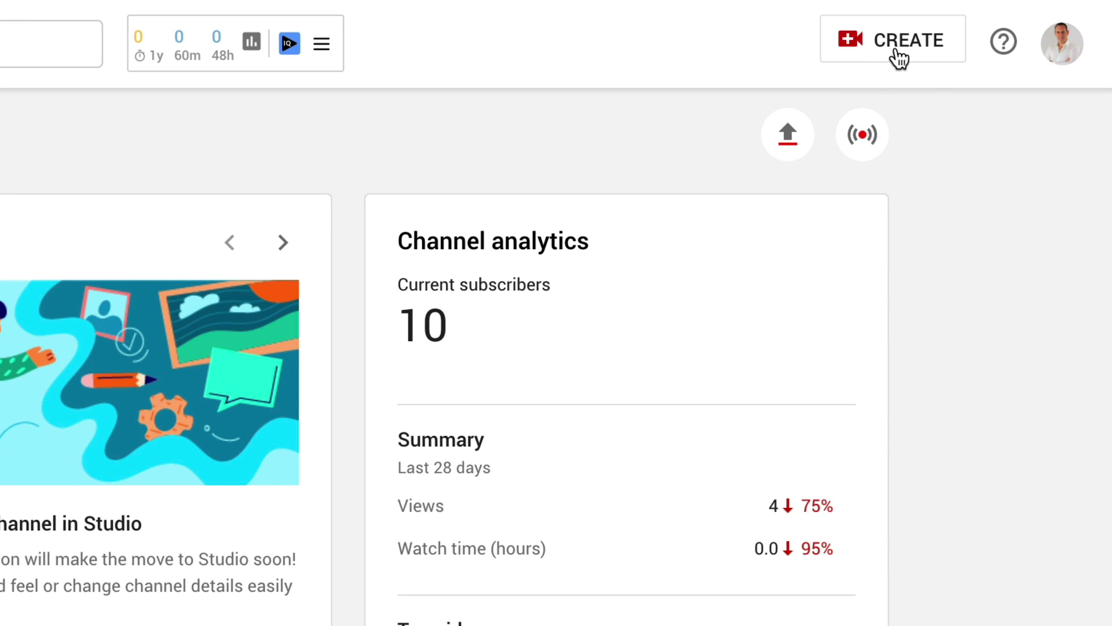
# Step: Start a new Go live stream in YouTube Studio without reusing previous settings
pyautogui.click(897, 51)
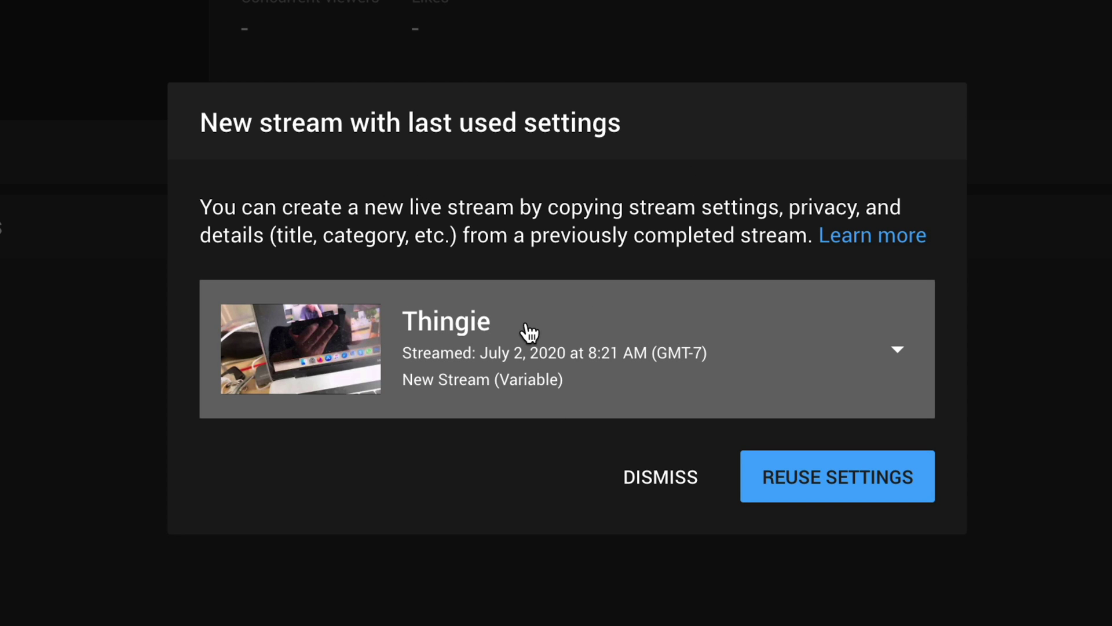
pyautogui.click(666, 485)
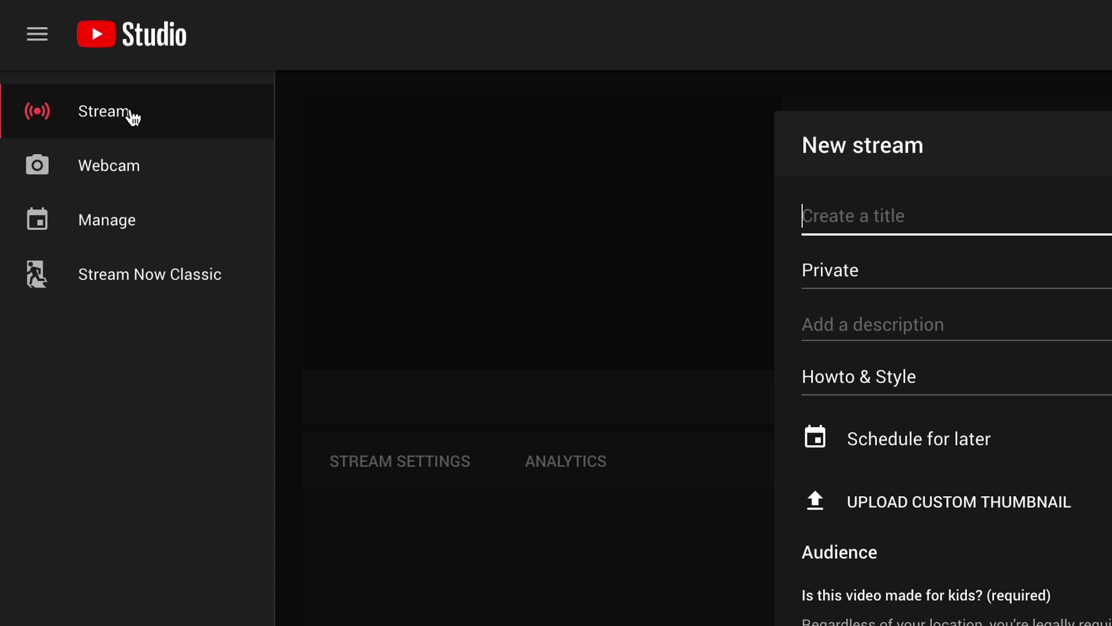
# Step: Title the stream 'OBS Test Livestream', make it Unlisted, and add the description 'A Description'
pyautogui.write('OBS Test Livestream')
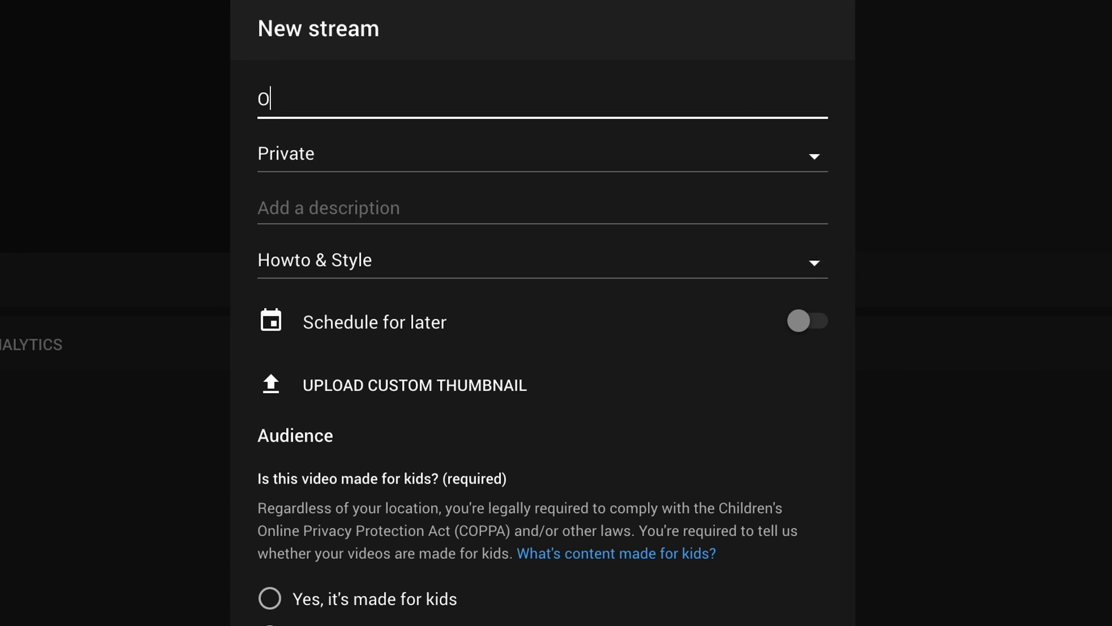
pyautogui.click(336, 162)
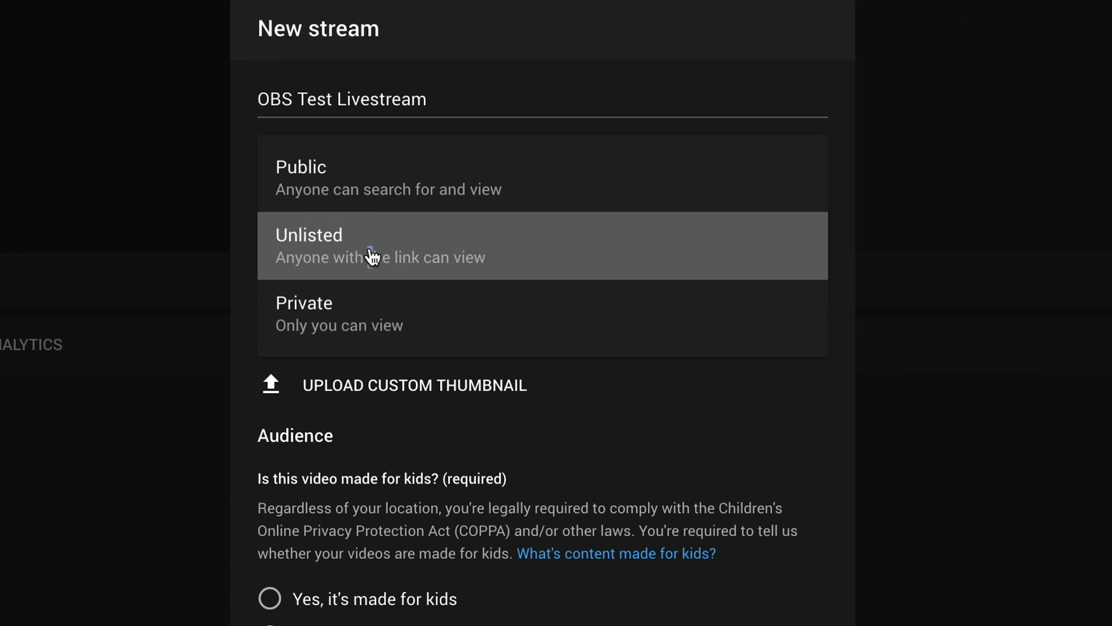
pyautogui.click(371, 254)
pyautogui.click(353, 167)
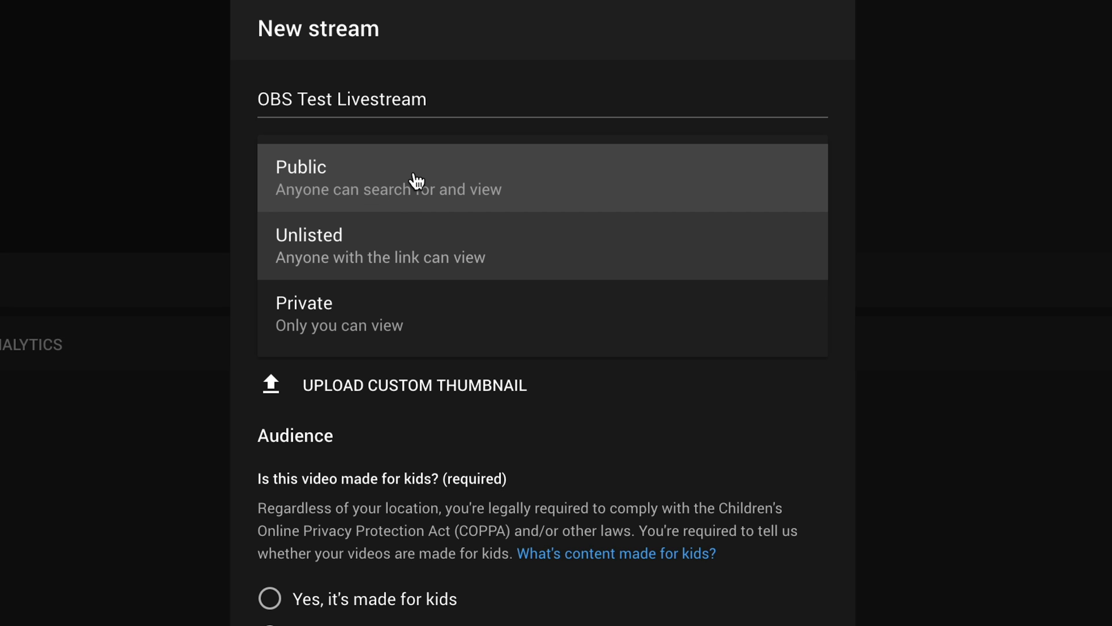
pyautogui.click(362, 244)
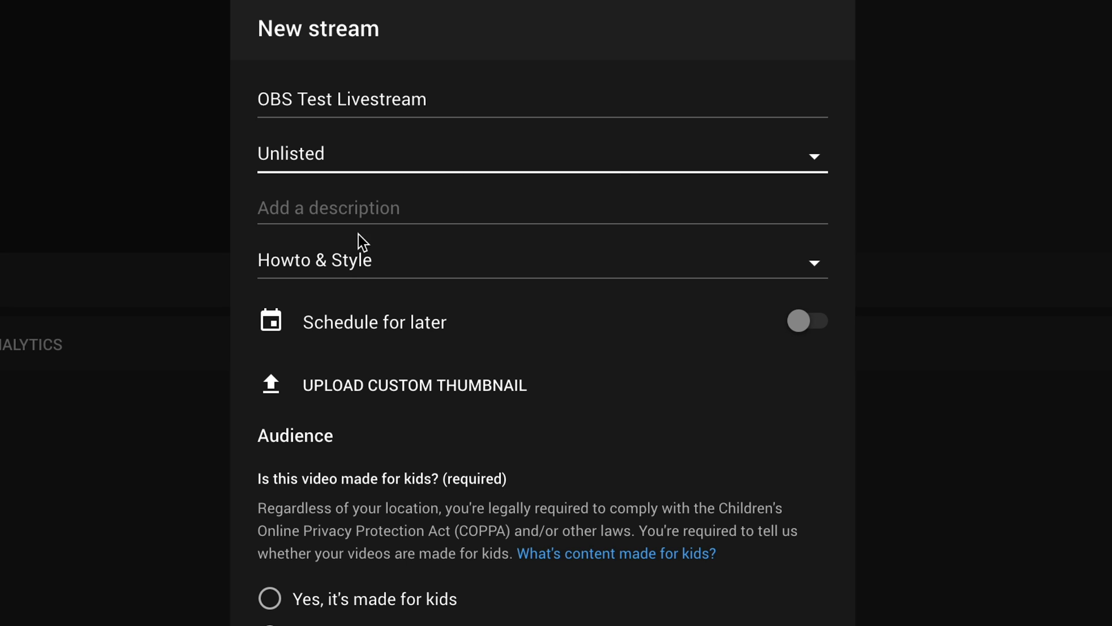
pyautogui.click(344, 206)
pyautogui.write('A Description')
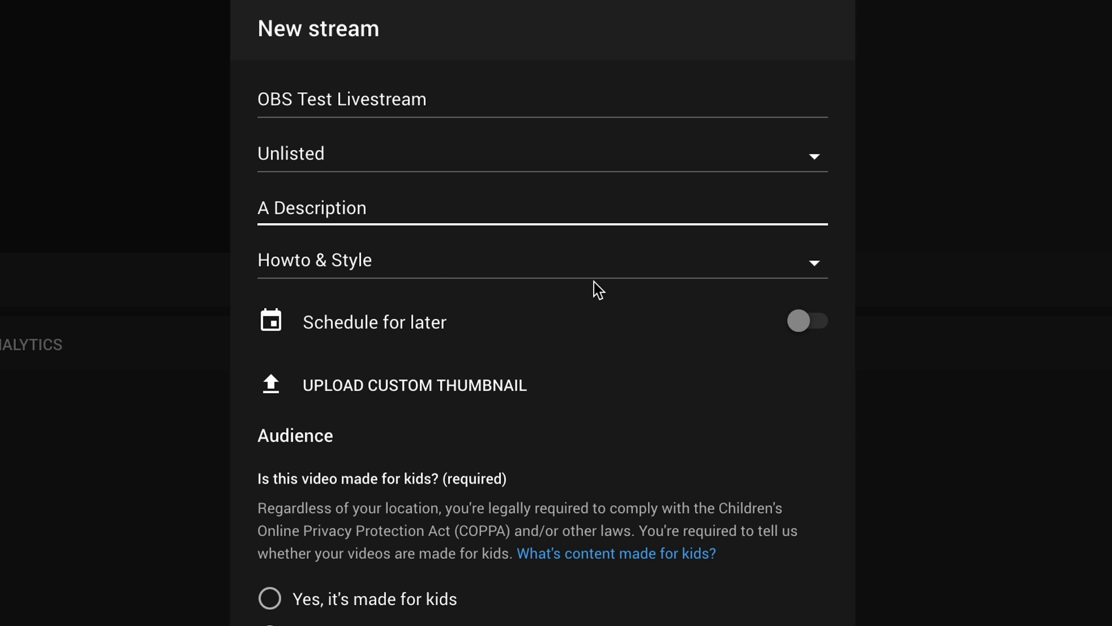
# Step: Schedule the stream for 5:00 PM, create it, and copy its stream key
pyautogui.click(808, 321)
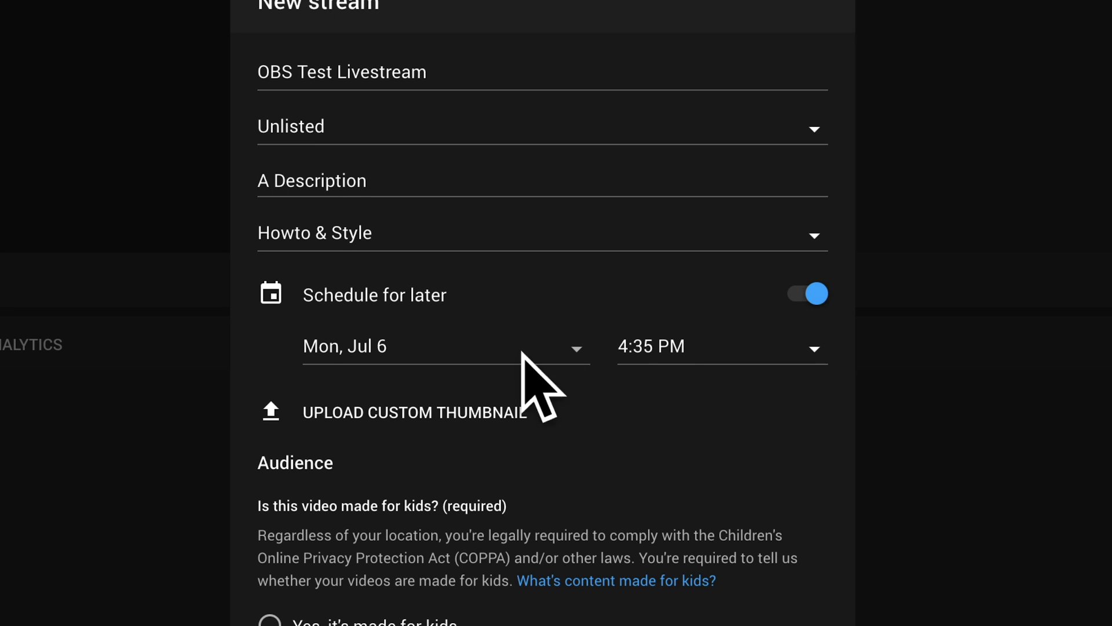
pyautogui.scroll(-1, 649, 342)
pyautogui.click(688, 313)
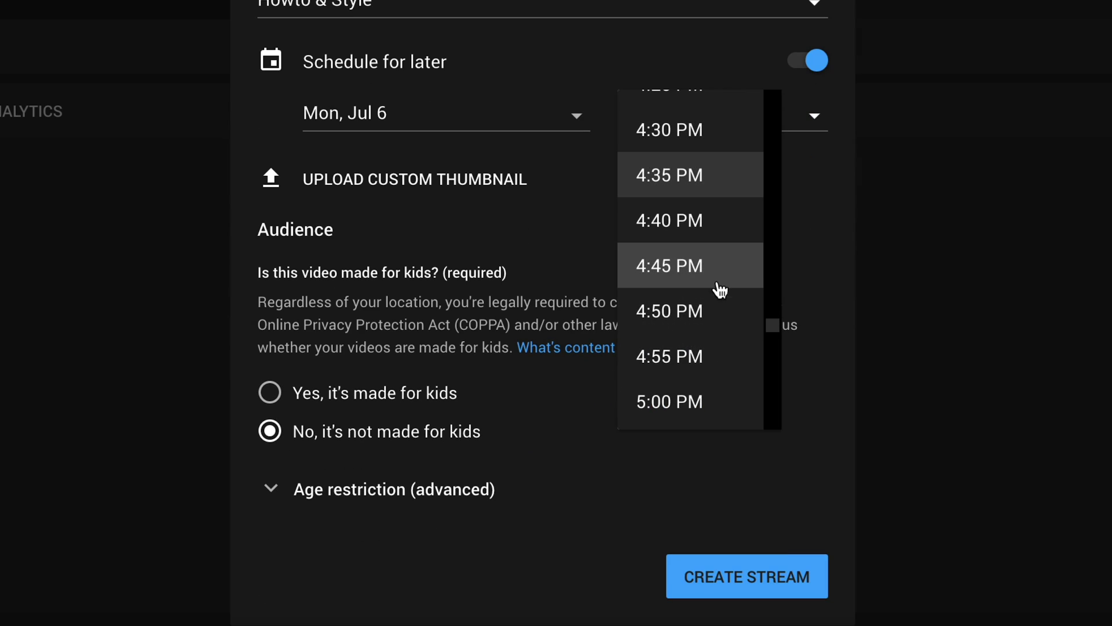
pyautogui.click(690, 404)
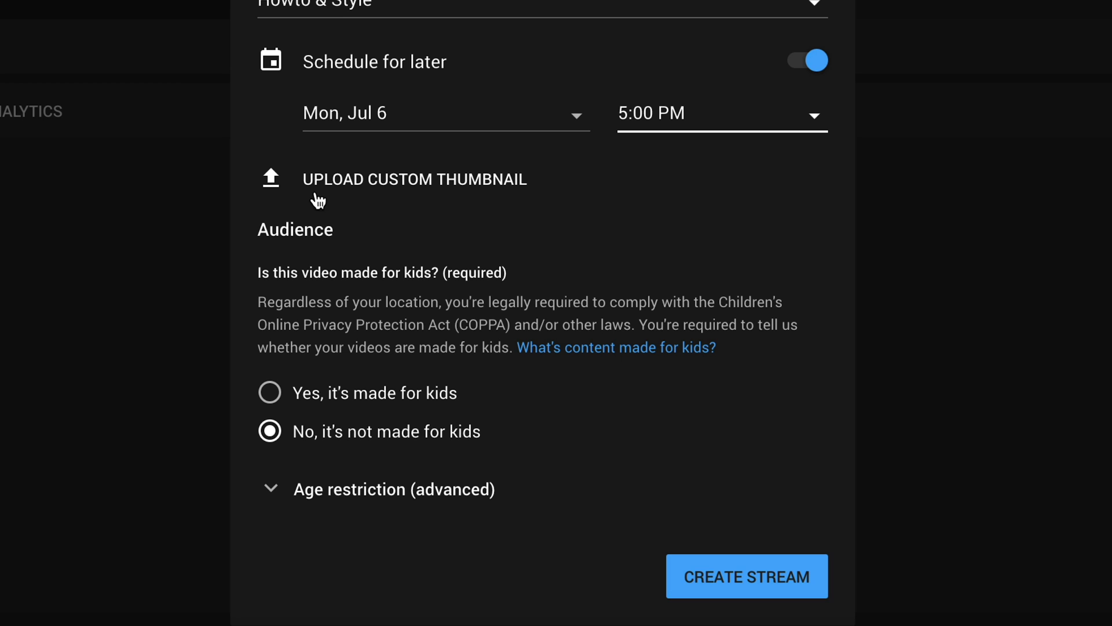
pyautogui.click(733, 583)
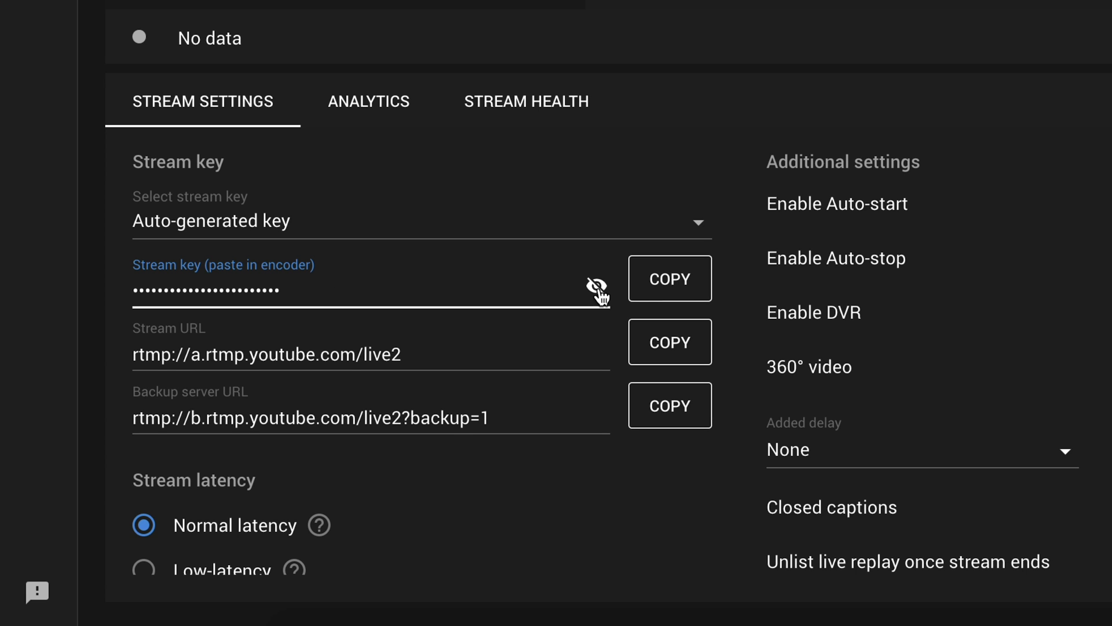
pyautogui.click(681, 288)
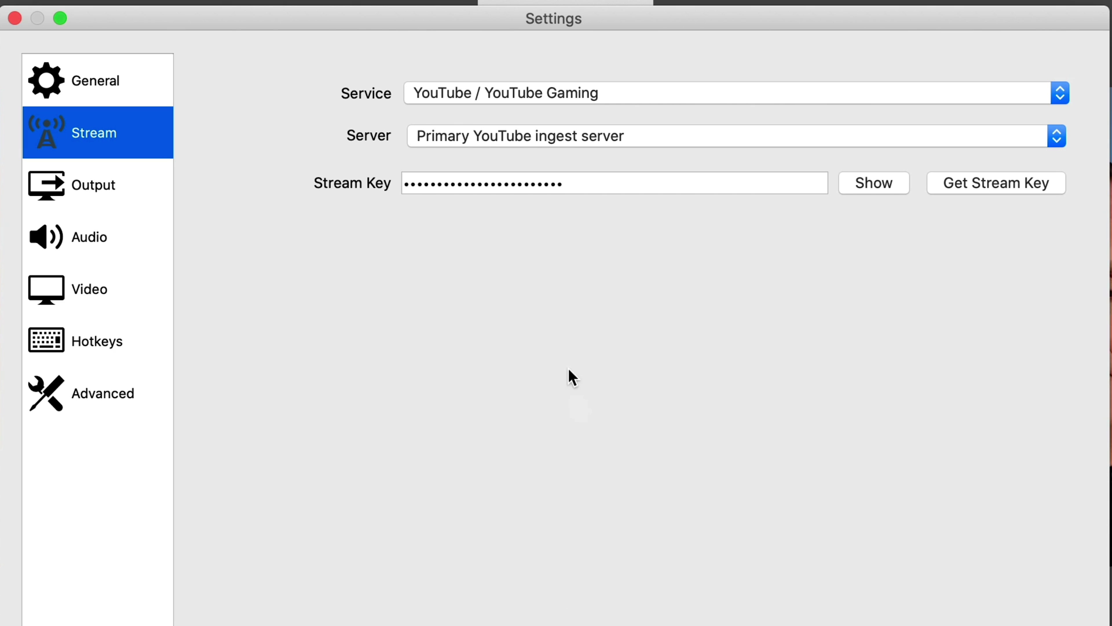
# Step: Replace the OBS stream key with the copied YouTube key, save, and start streaming
pyautogui.moveTo(595, 183); pyautogui.dragTo(404, 183)
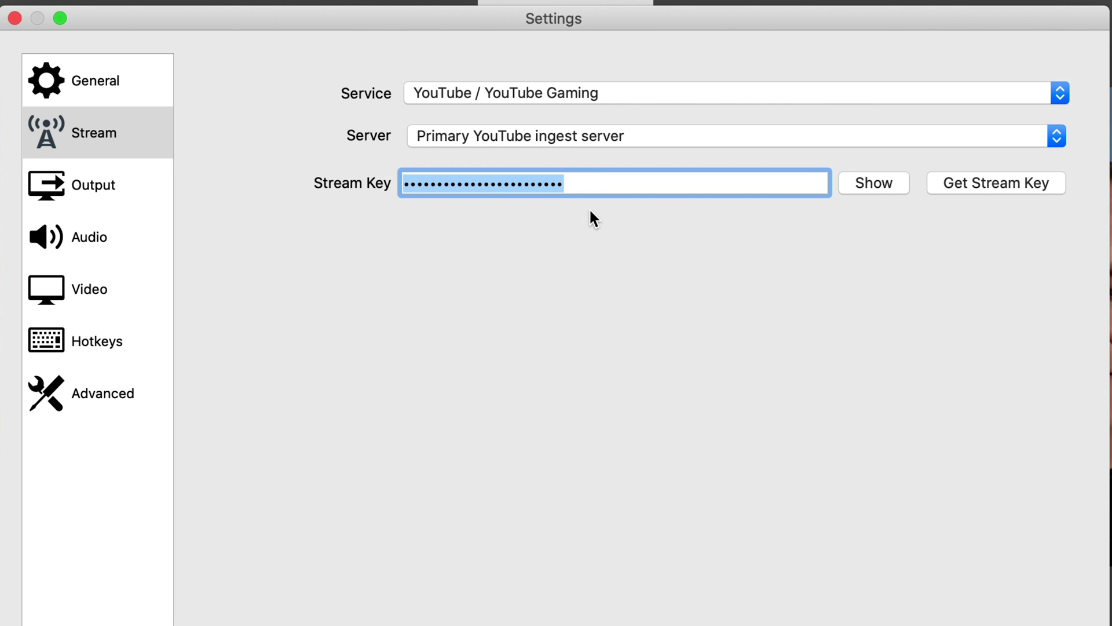
pyautogui.press('super+v')
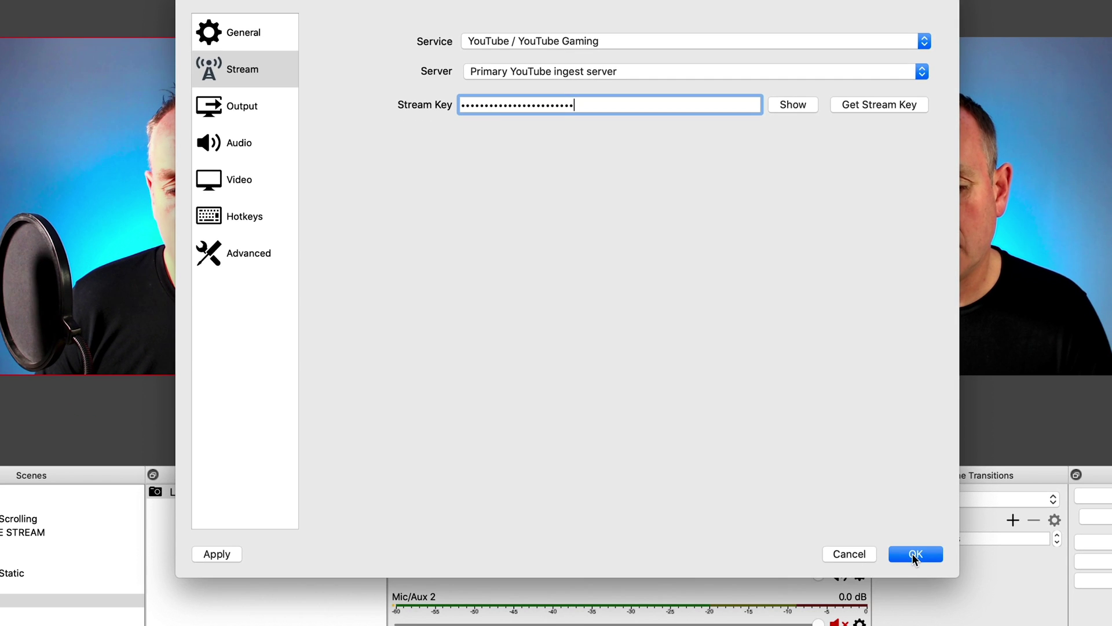
pyautogui.click(912, 555)
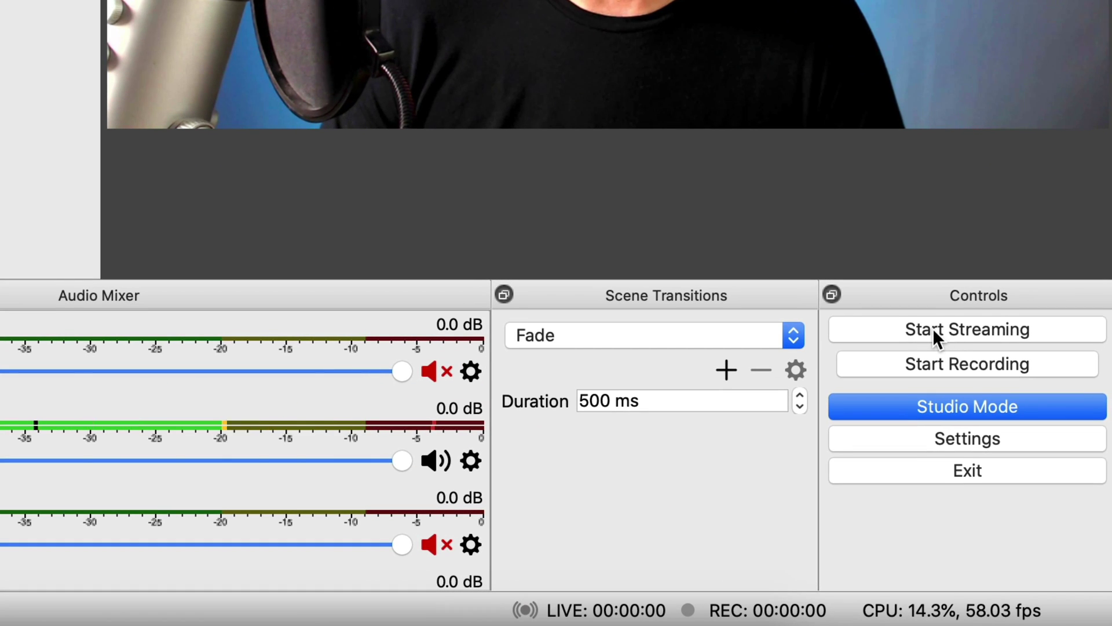
pyautogui.click(932, 328)
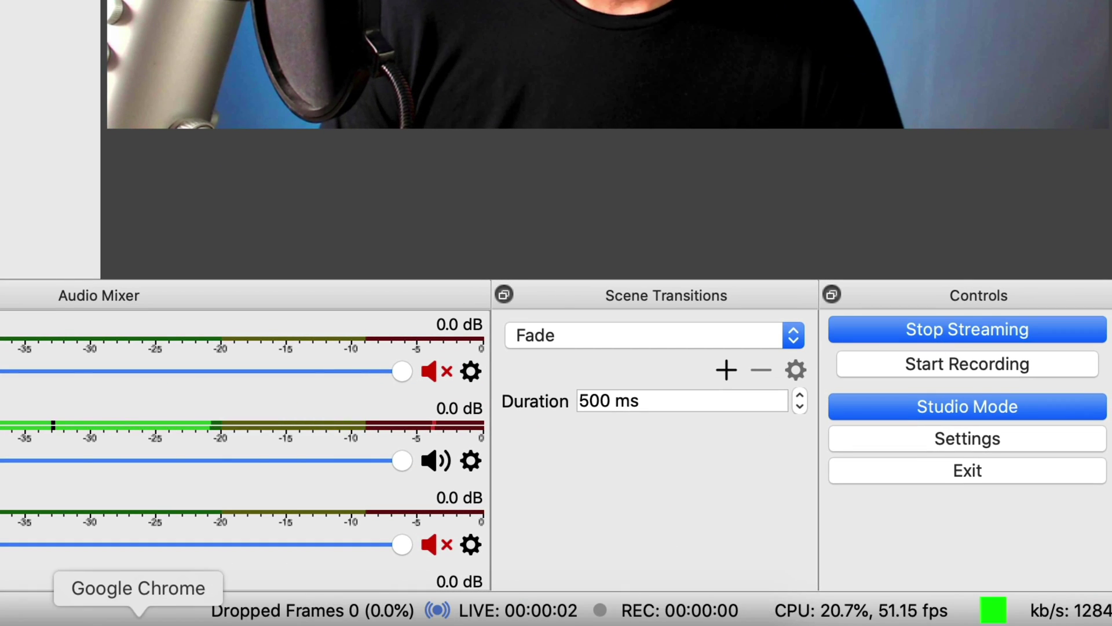
pyautogui.click(139, 624)
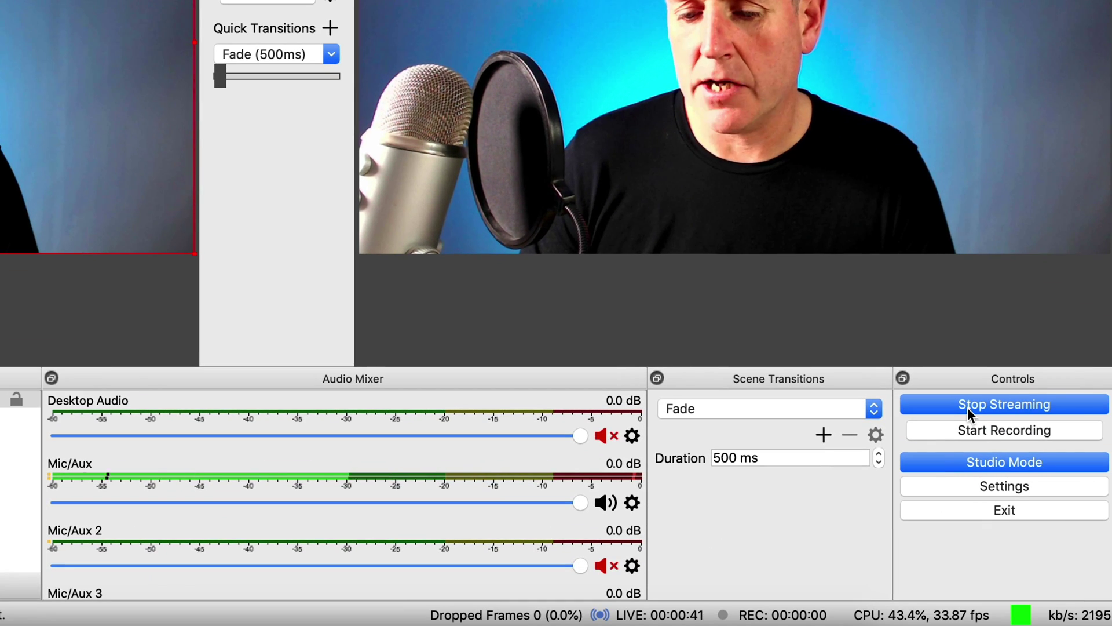
# Step: Stop the live stream from OBS's Controls panel
pyautogui.click(969, 409)
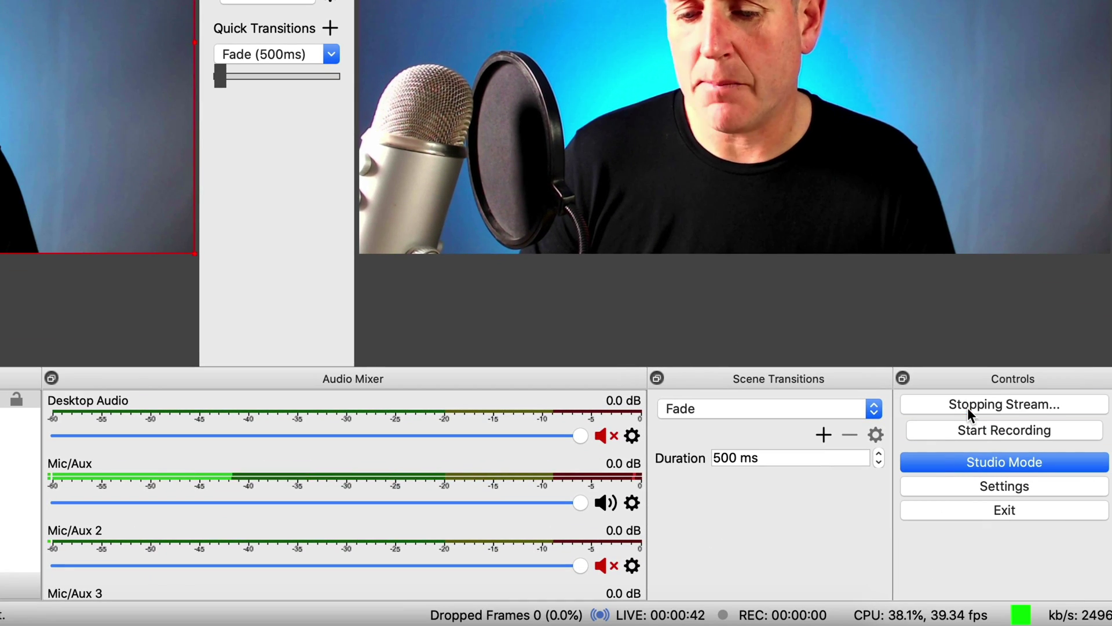